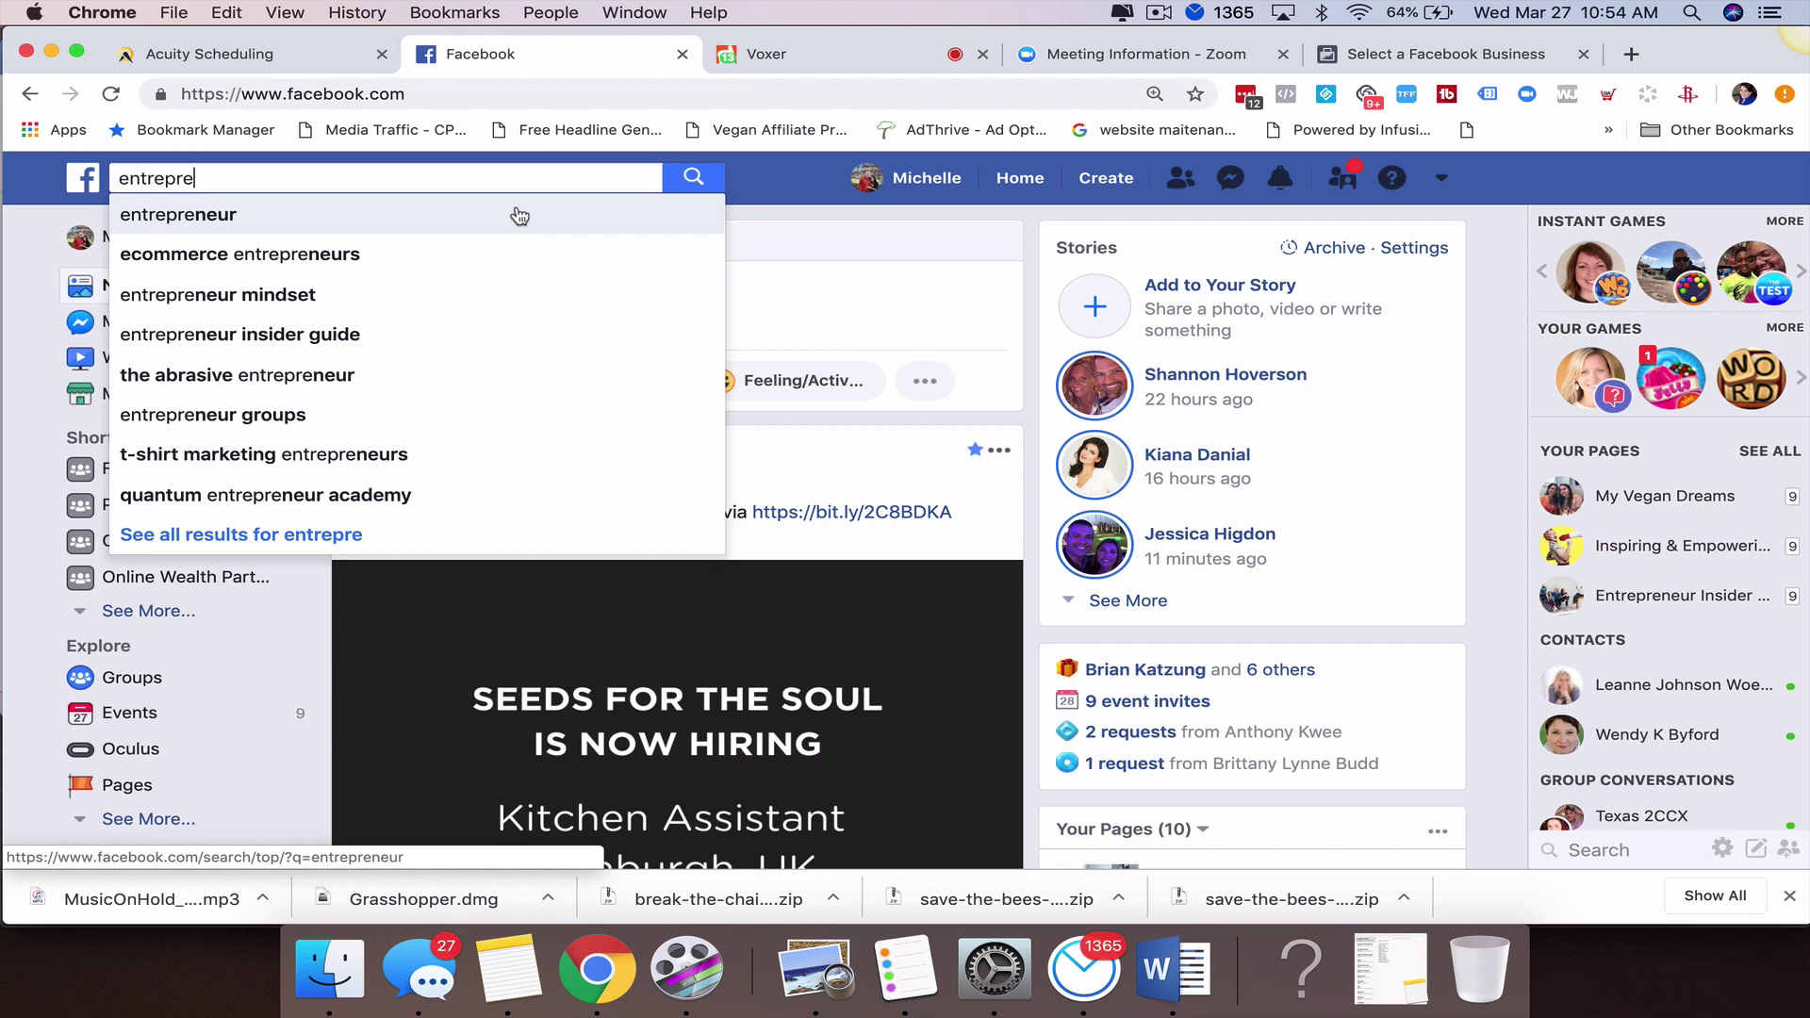
# Search for and open the Entrepreneur Insider Guide page, then switch to the Business Manager Select Business tab.
pyautogui.click(355, 334)
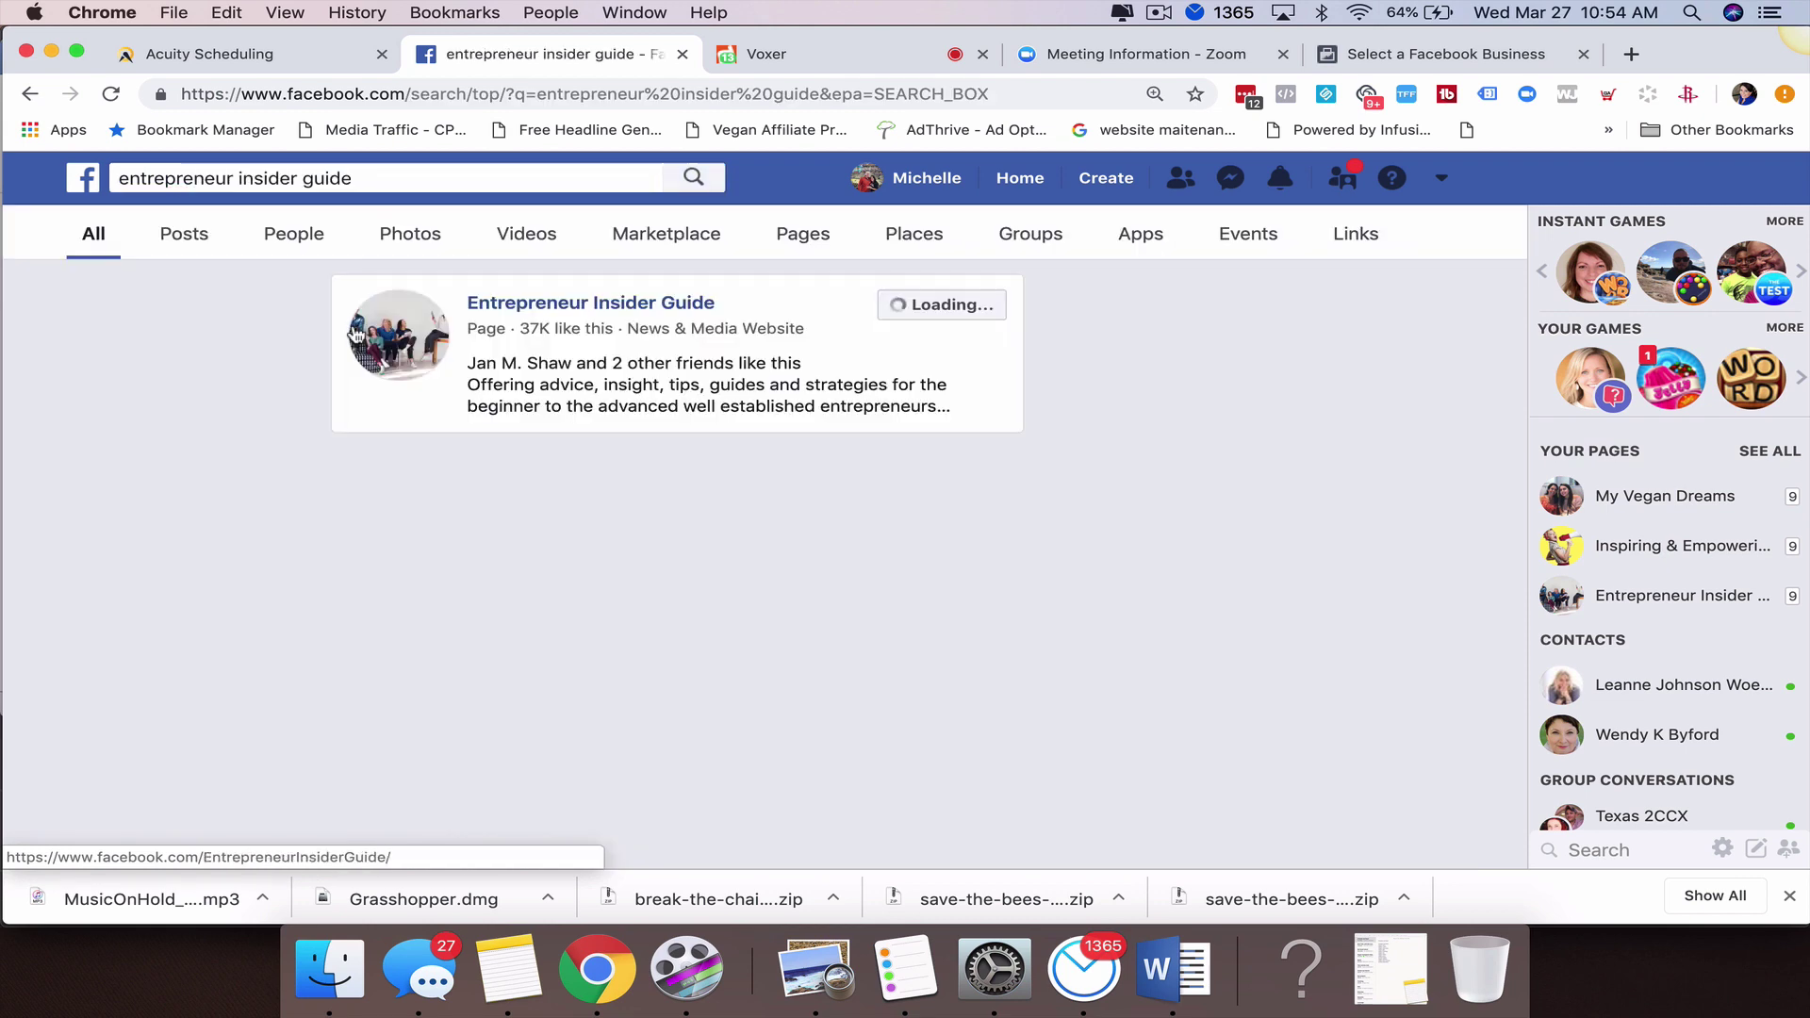
pyautogui.click(606, 307)
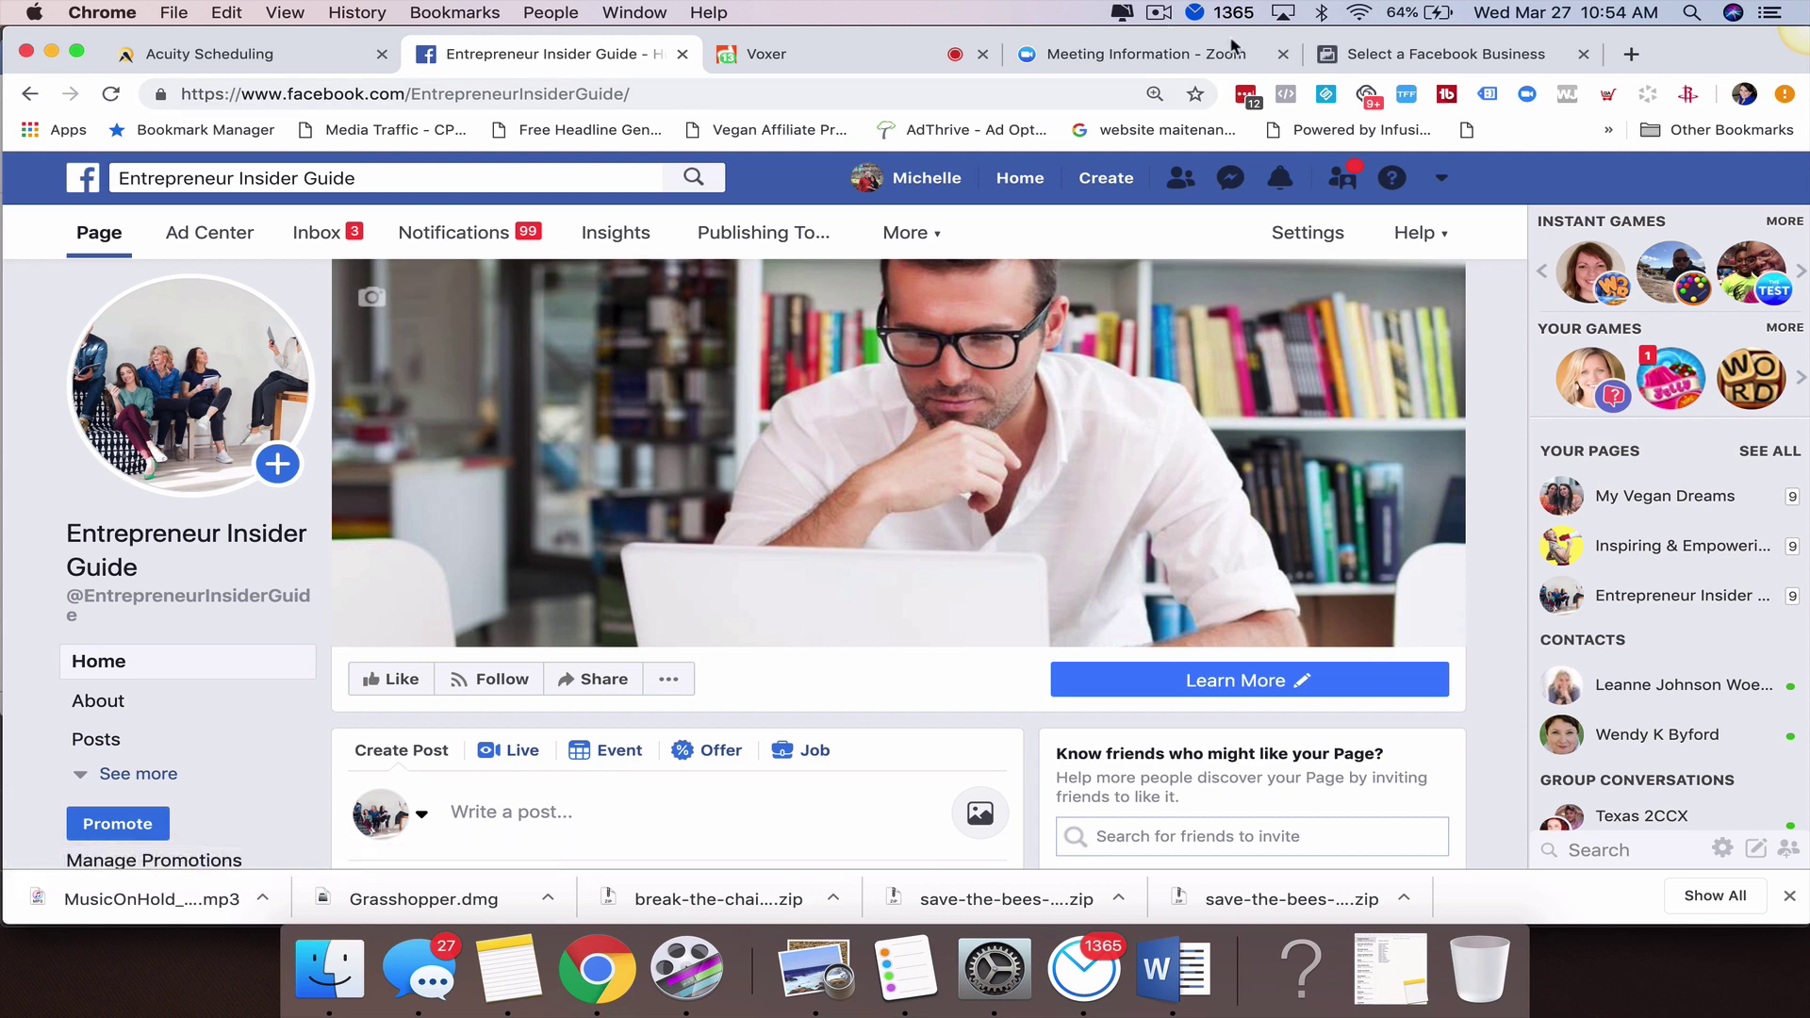
pyautogui.click(1409, 49)
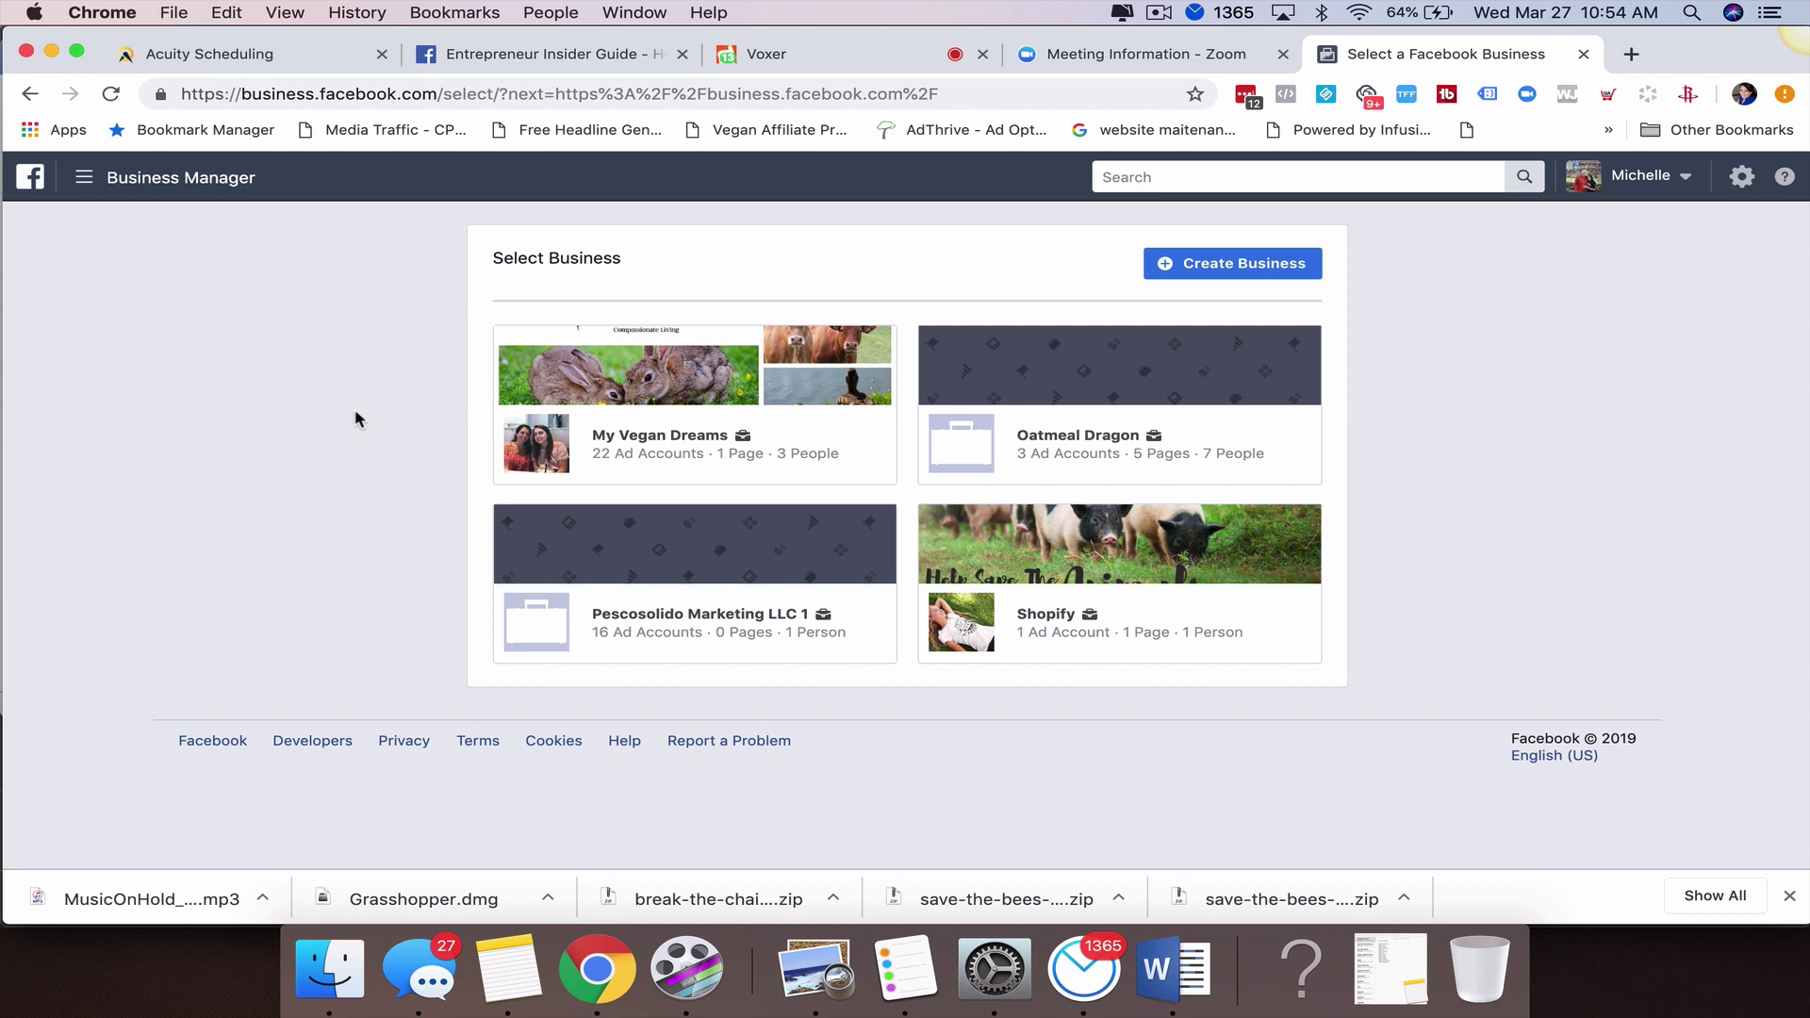
# Select the trailing part of the Select Business page address in the browser bar.
pyautogui.moveTo(449, 93); pyautogui.dragTo(1005, 95)
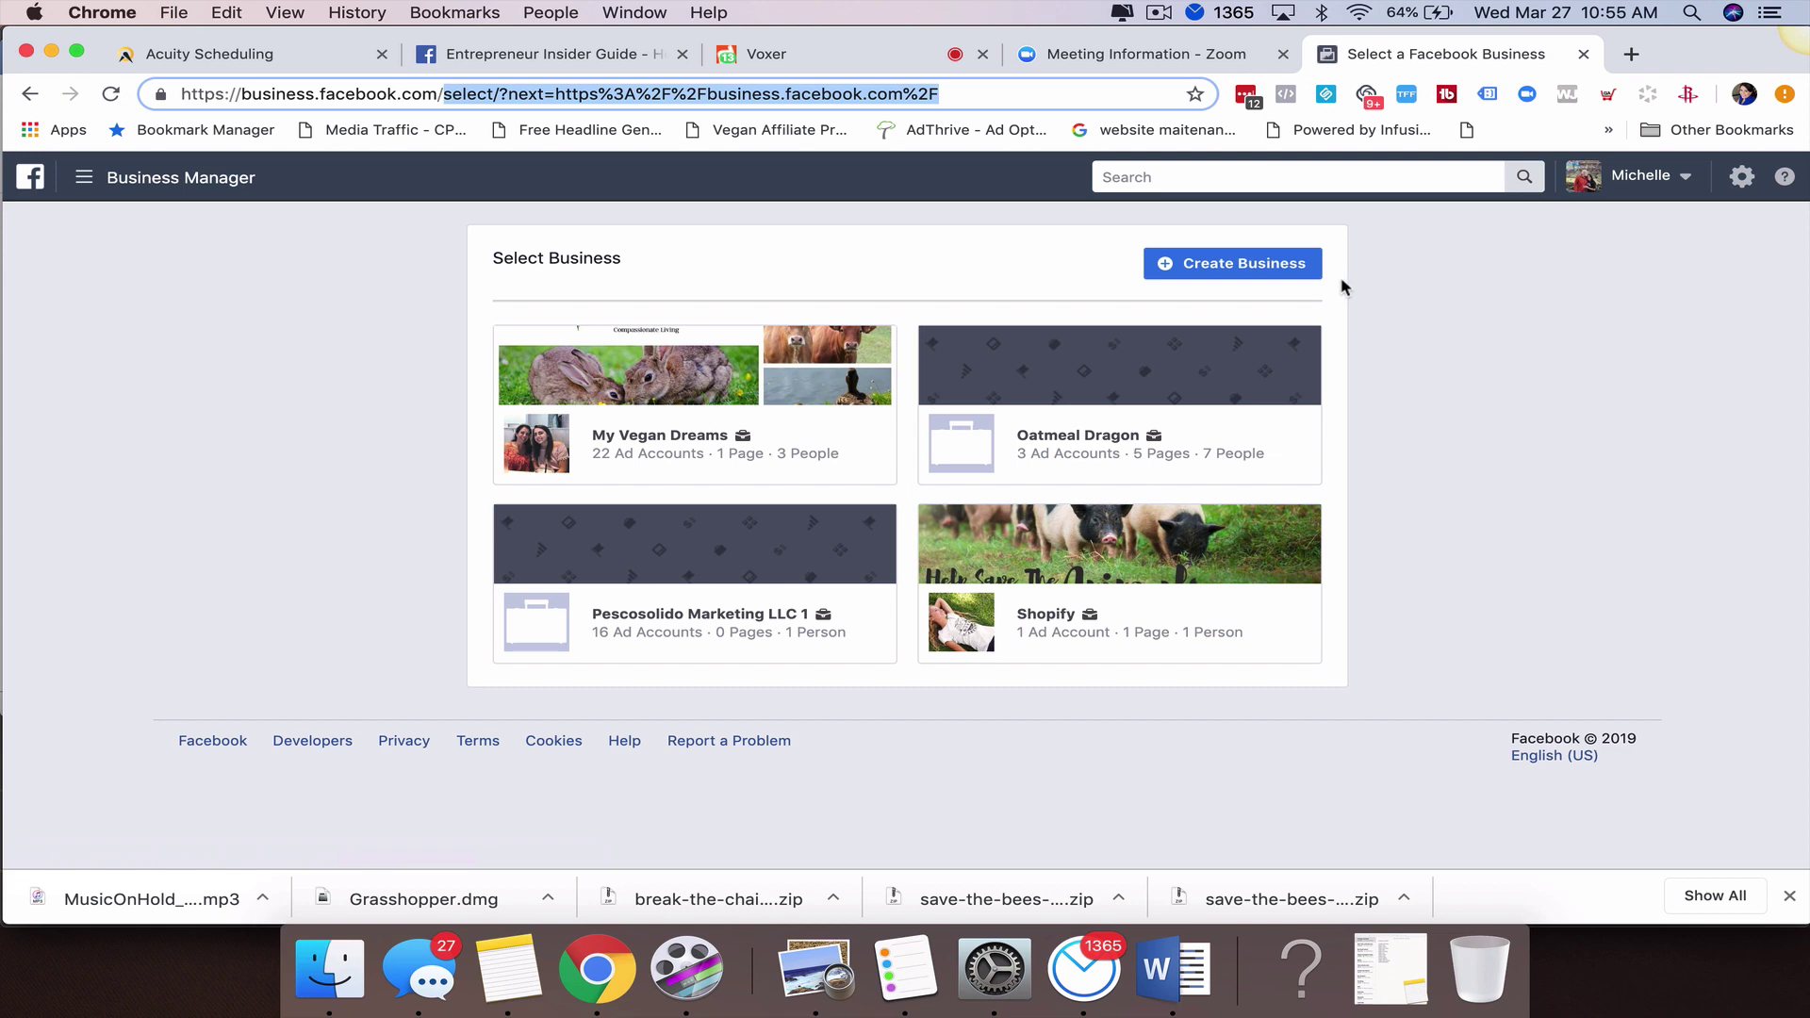
# Create a new business and connect the Entrepreneur Insider Guide account to it.
pyautogui.click(1219, 271)
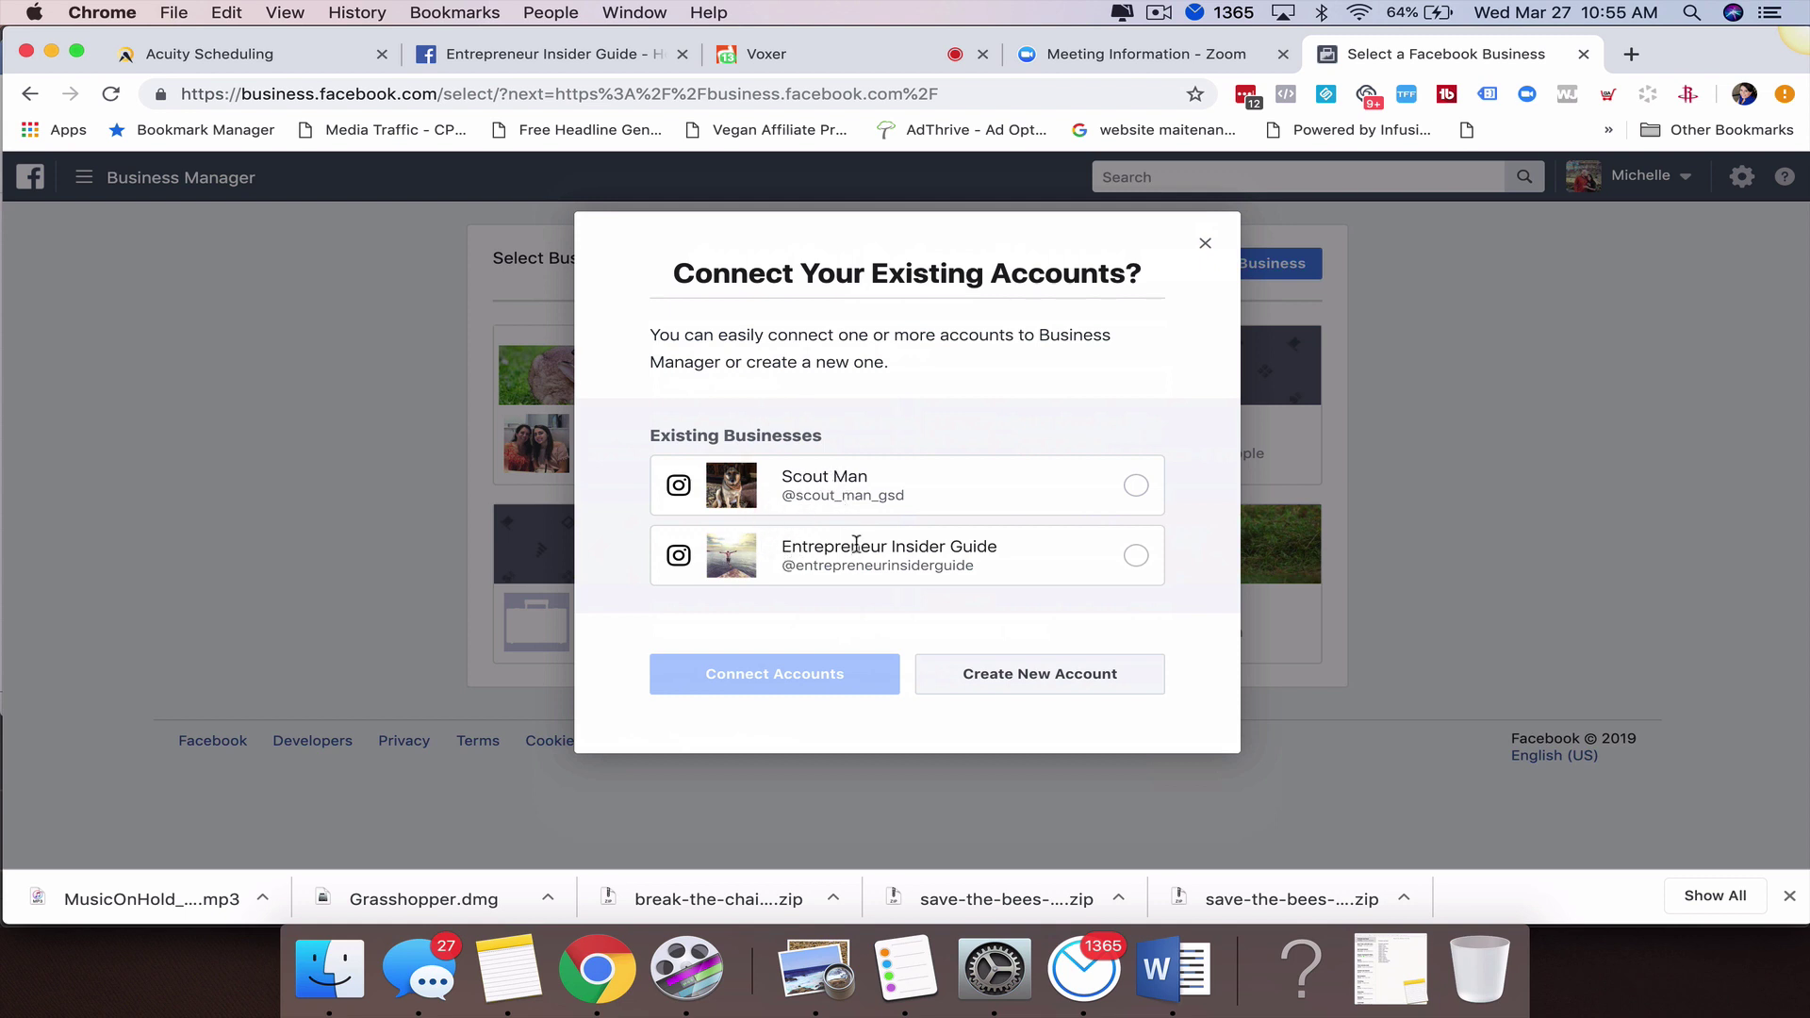
pyautogui.click(1137, 558)
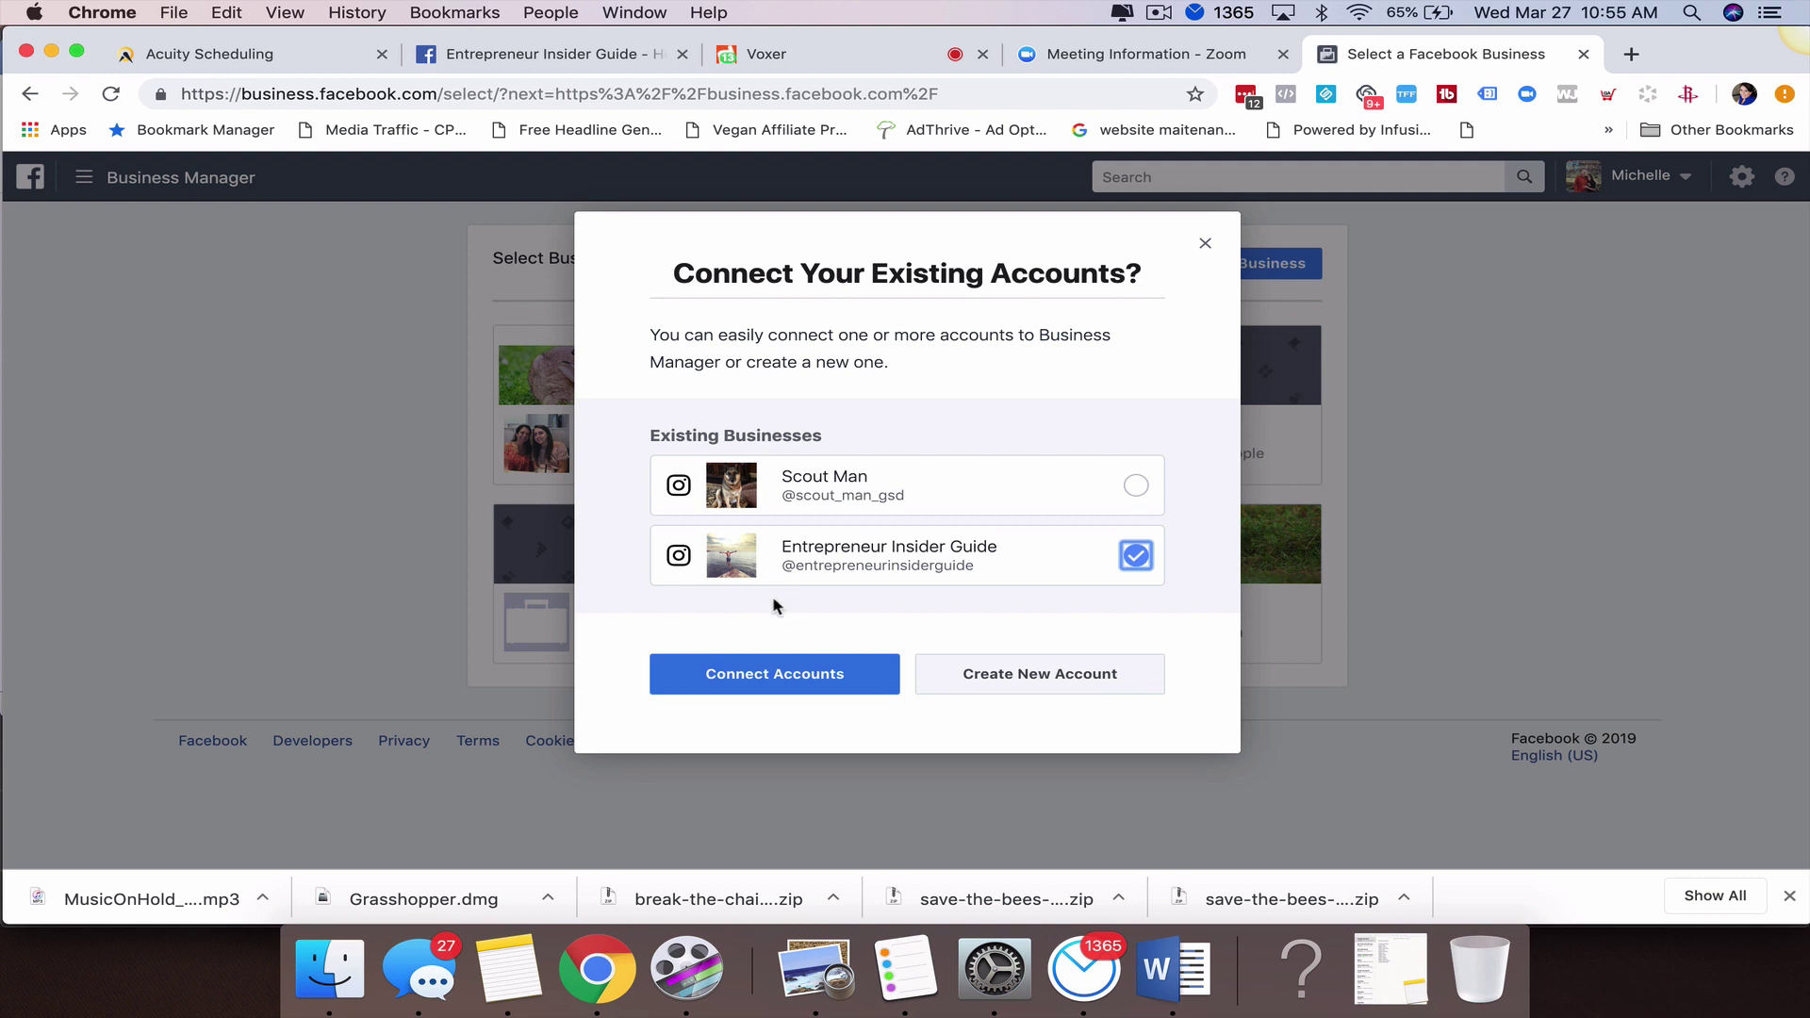
pyautogui.click(761, 675)
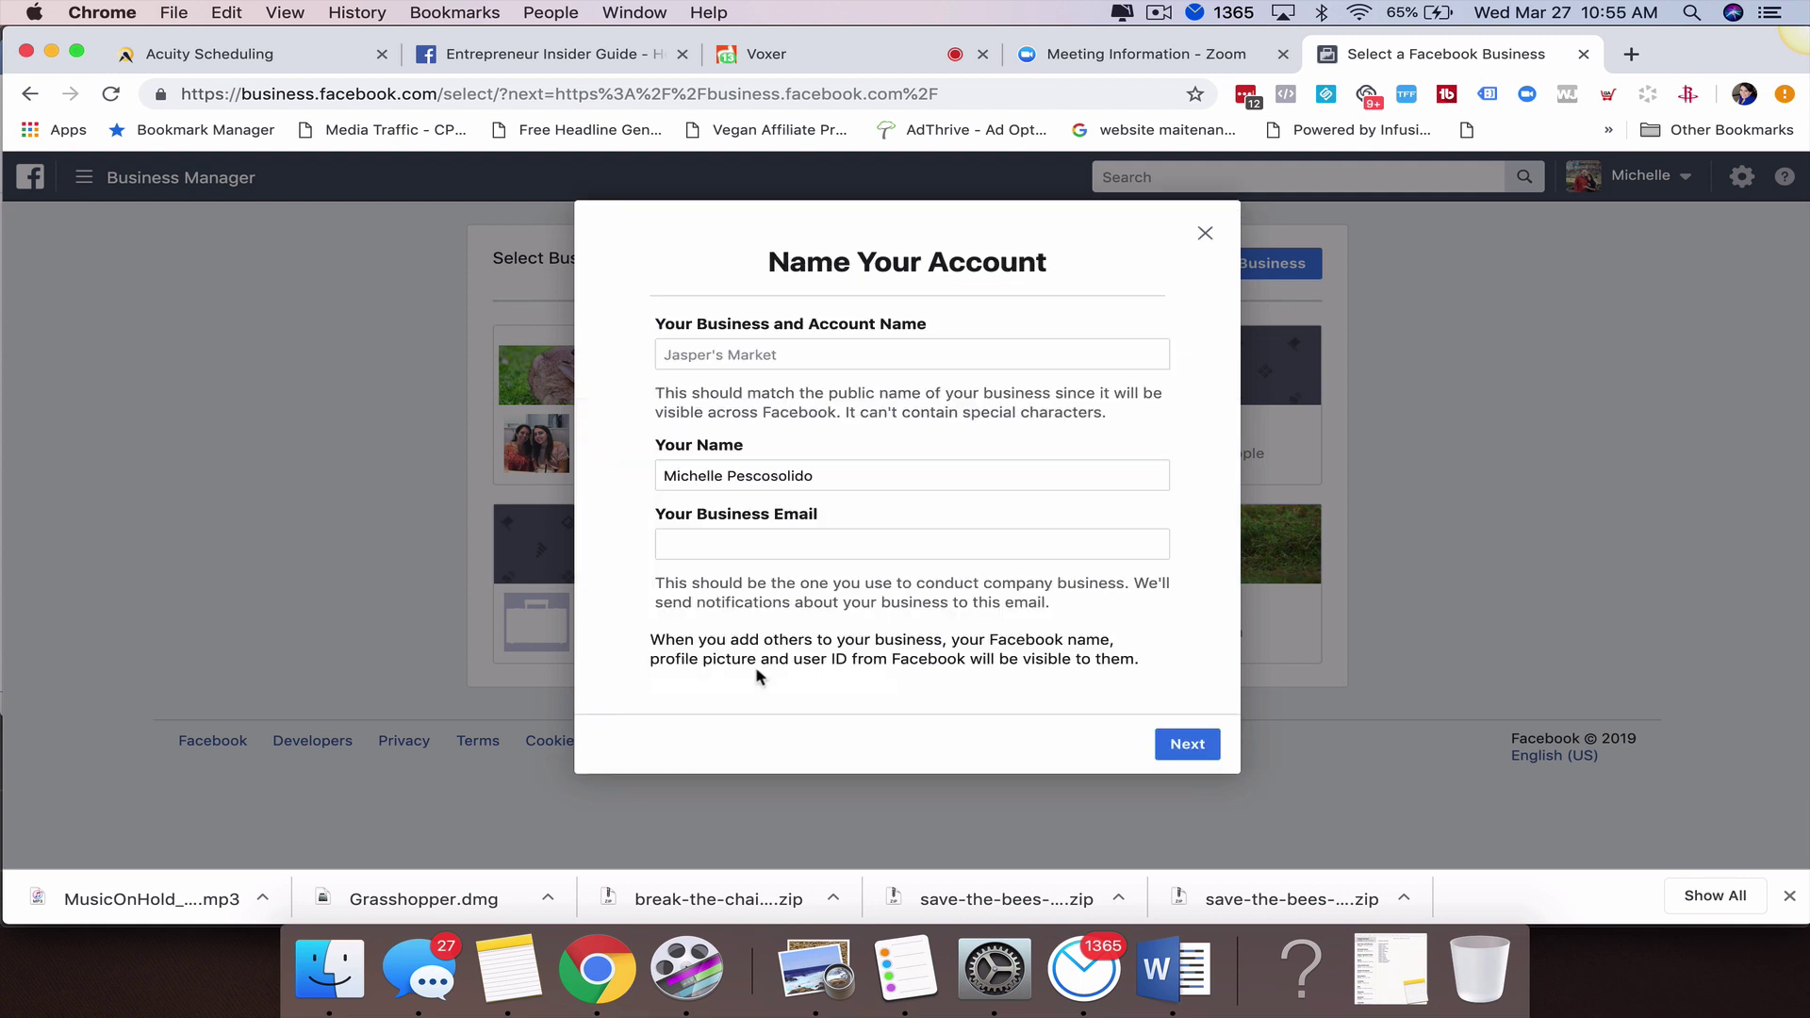
# Name the business Entrepreneur Insider Guide, enter a personal Gmail address as business email, and continue.
pyautogui.click(826, 355)
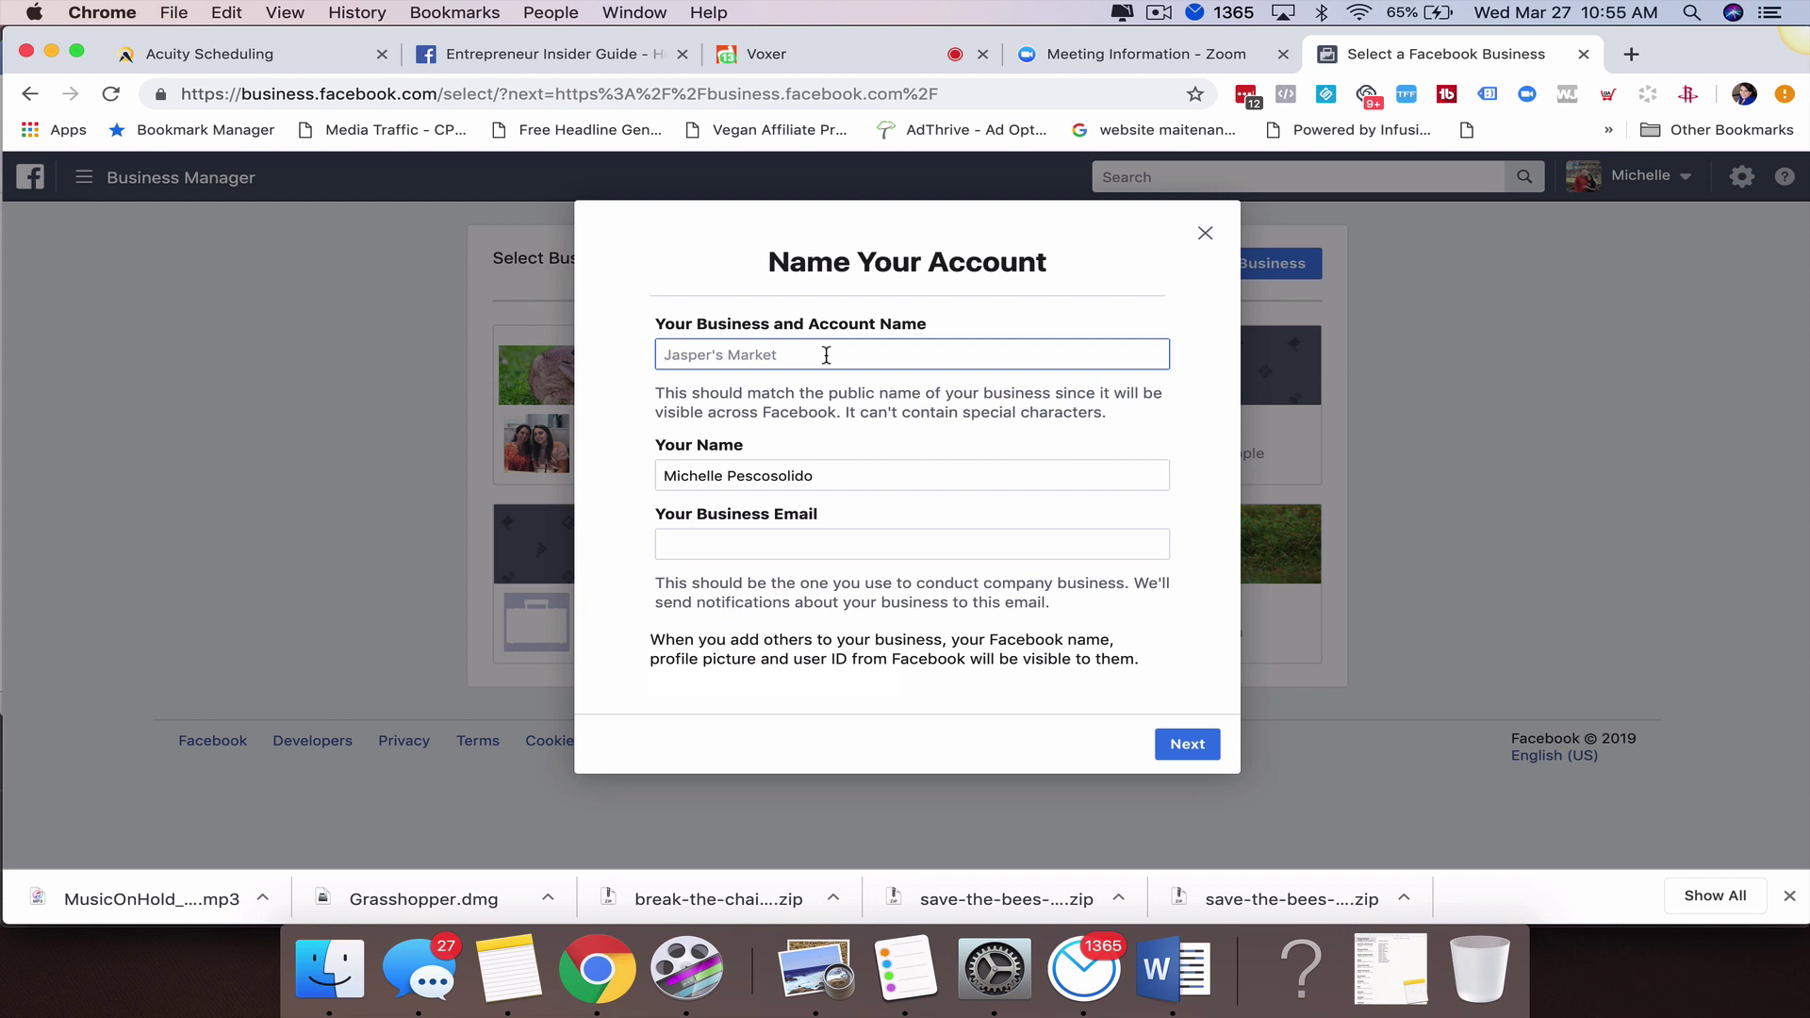
pyautogui.write('Entrepreneur Insider Guide')
pyautogui.click(736, 547)
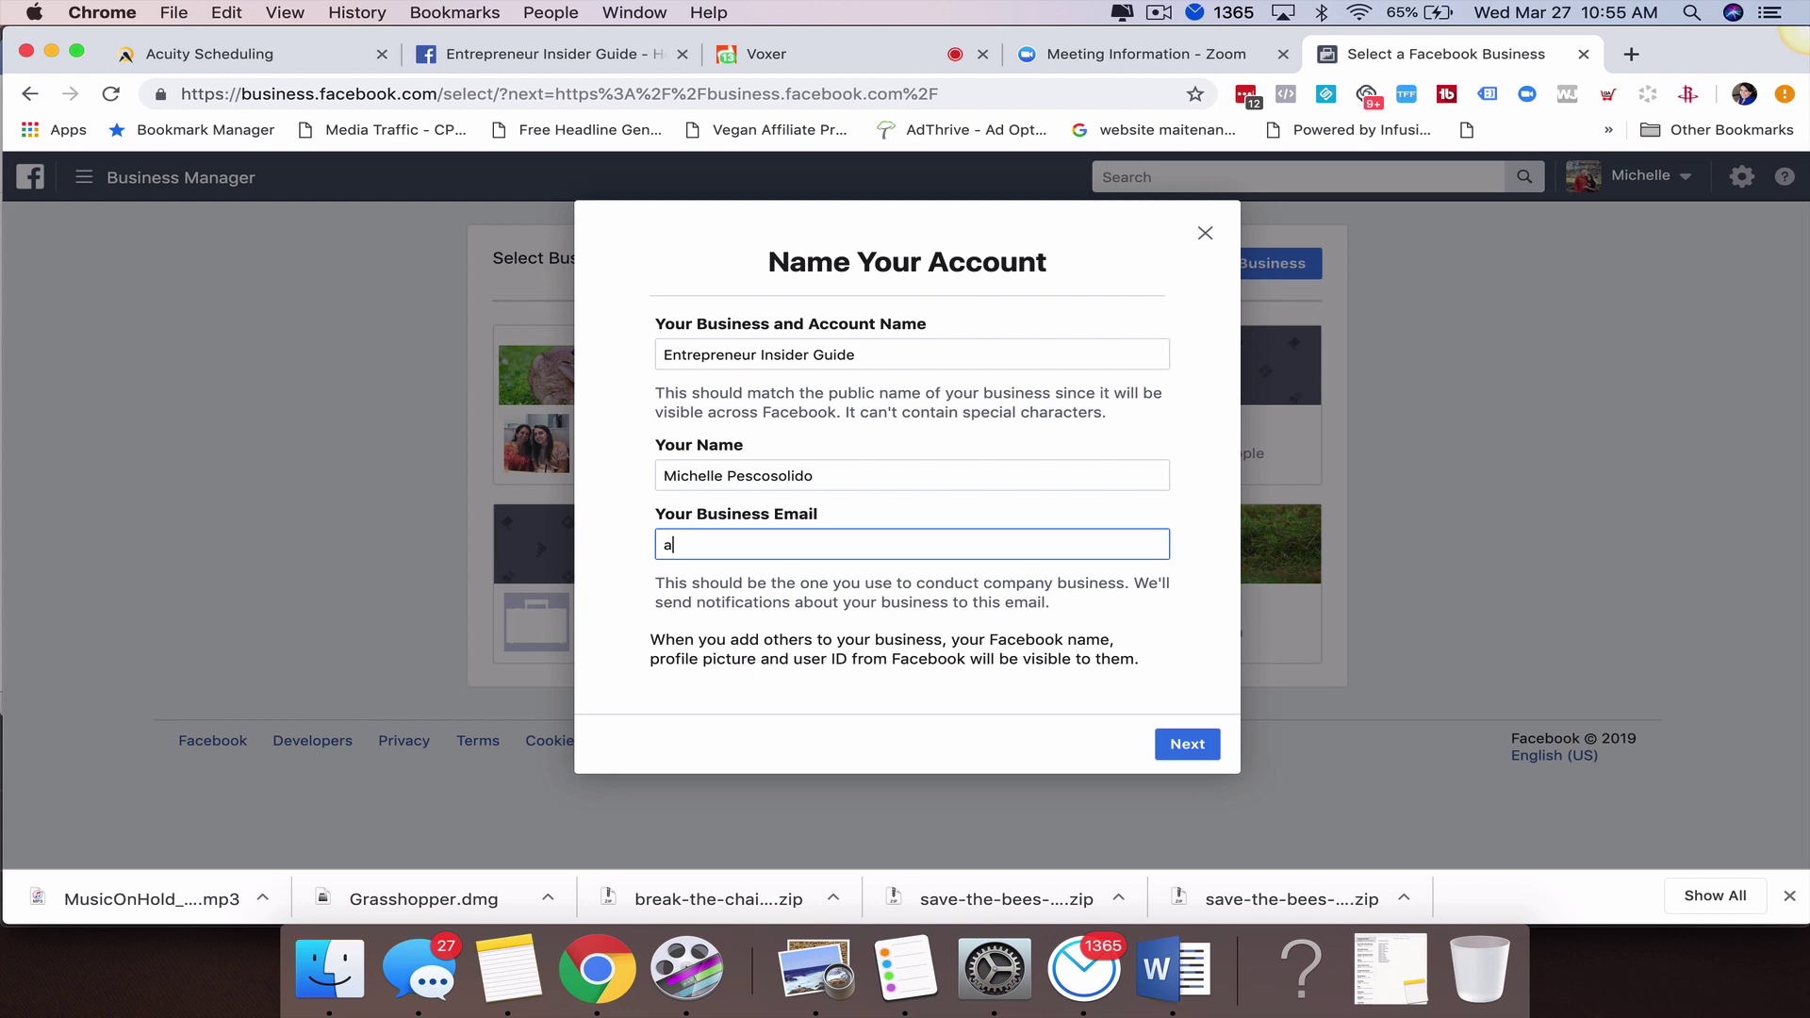
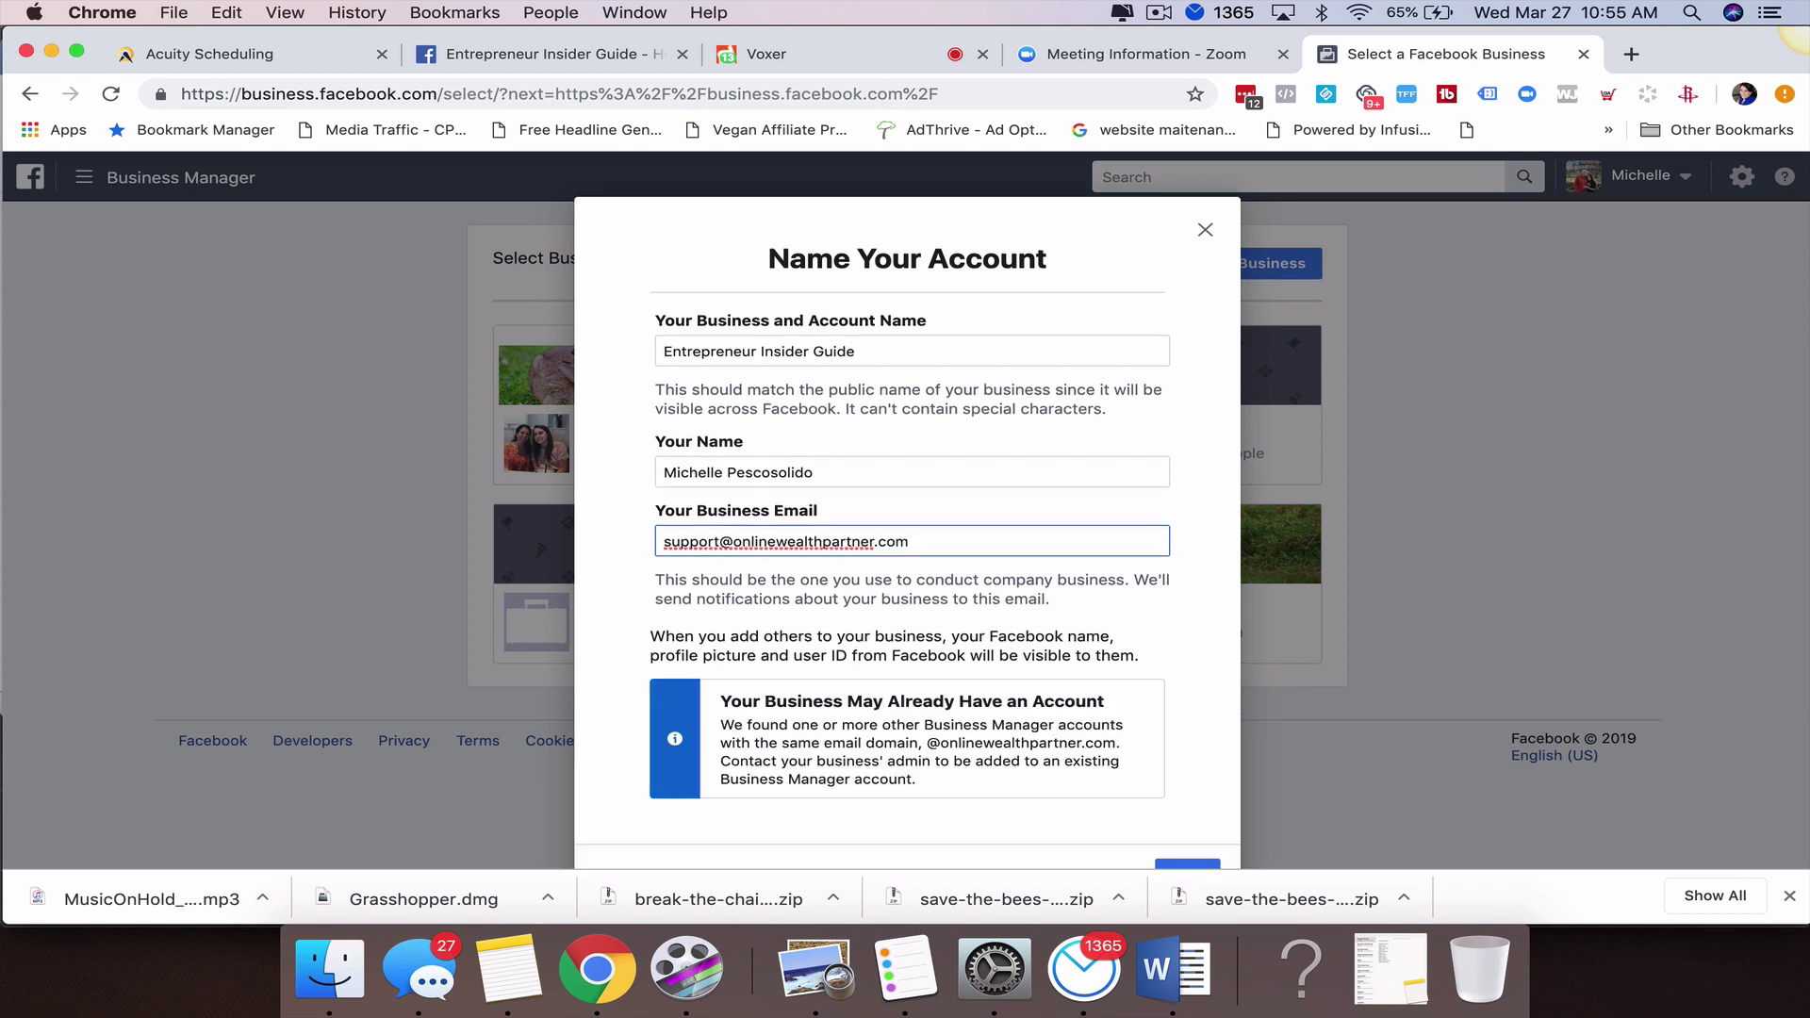
pyautogui.scroll(-1, 848, 699)
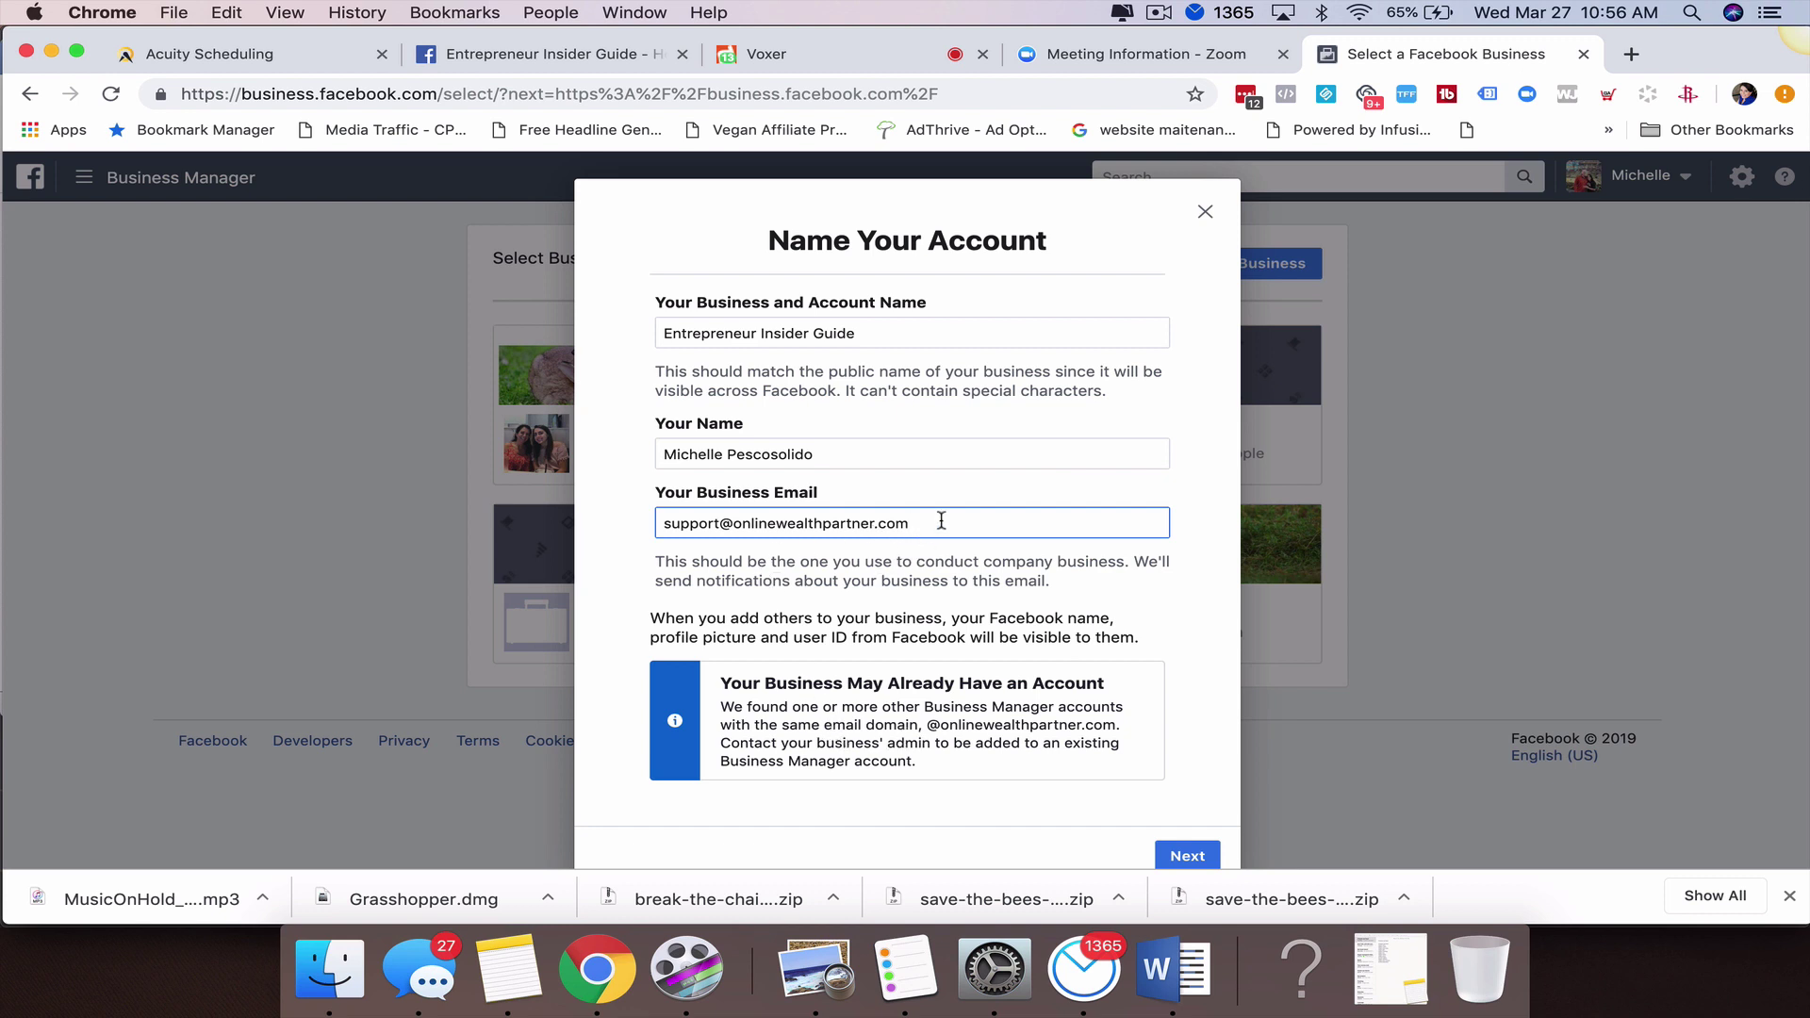
pyautogui.moveTo(941, 518); pyautogui.dragTo(355, 468)
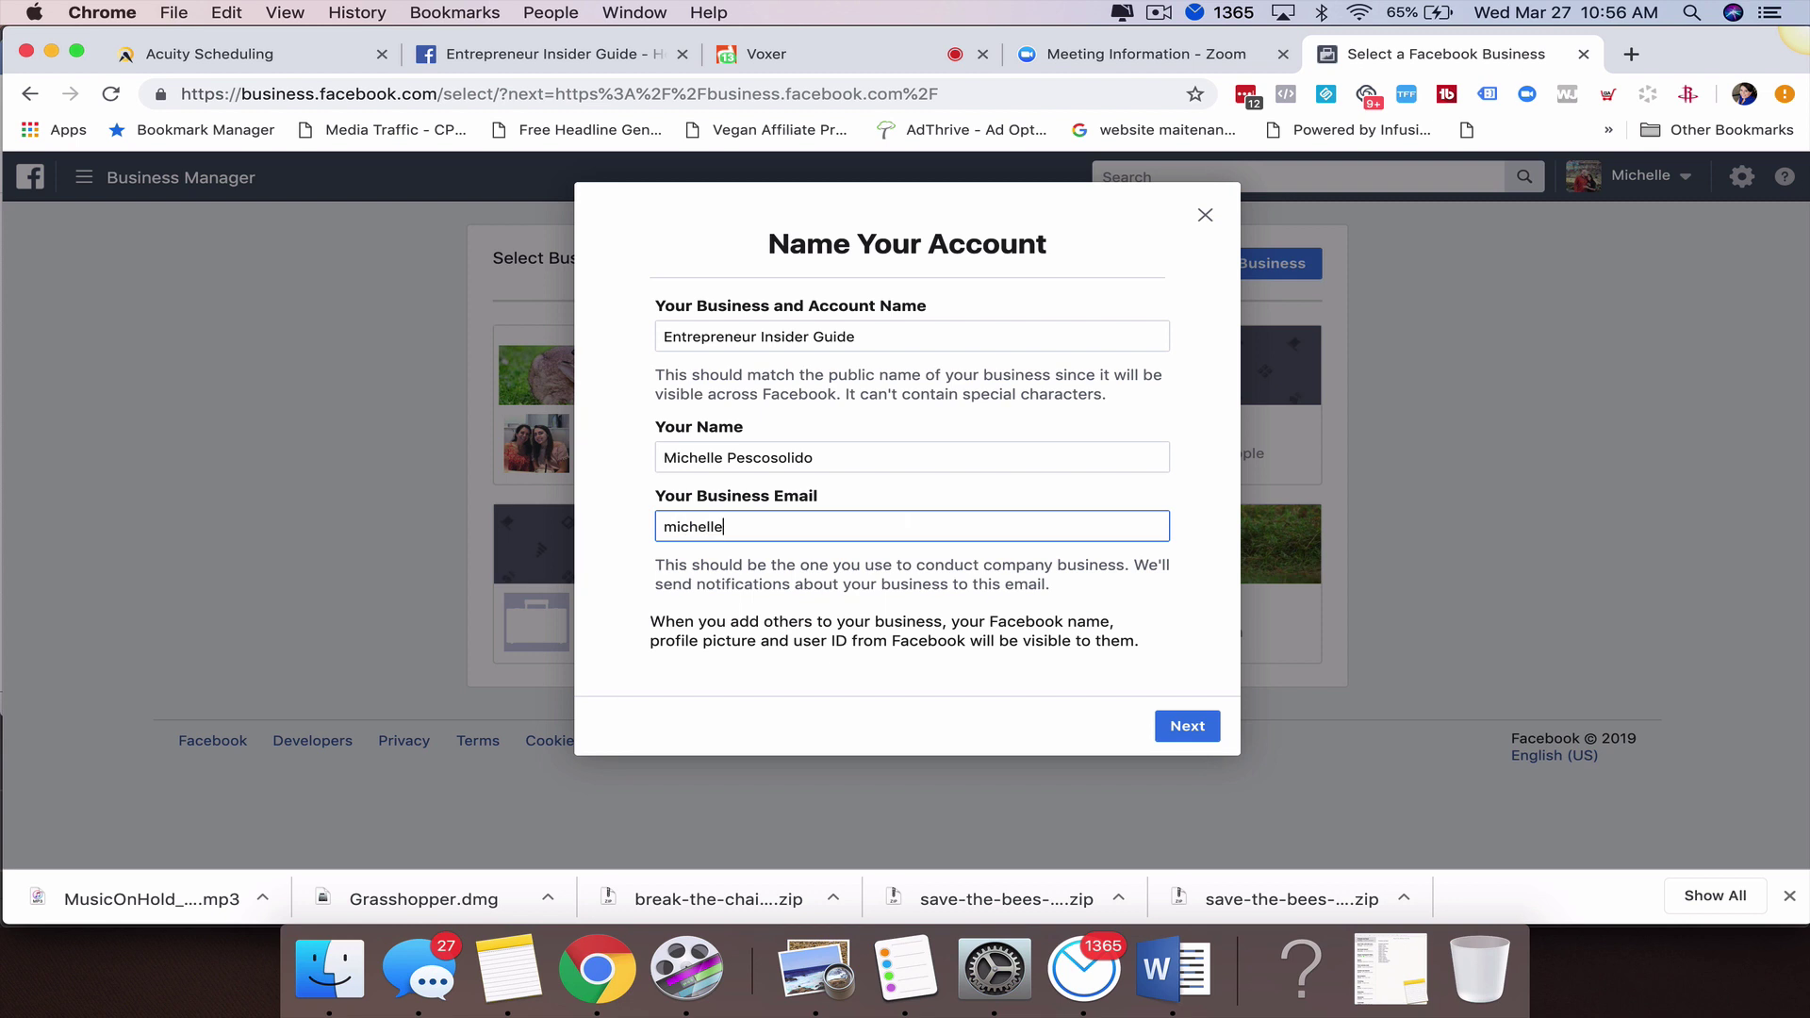
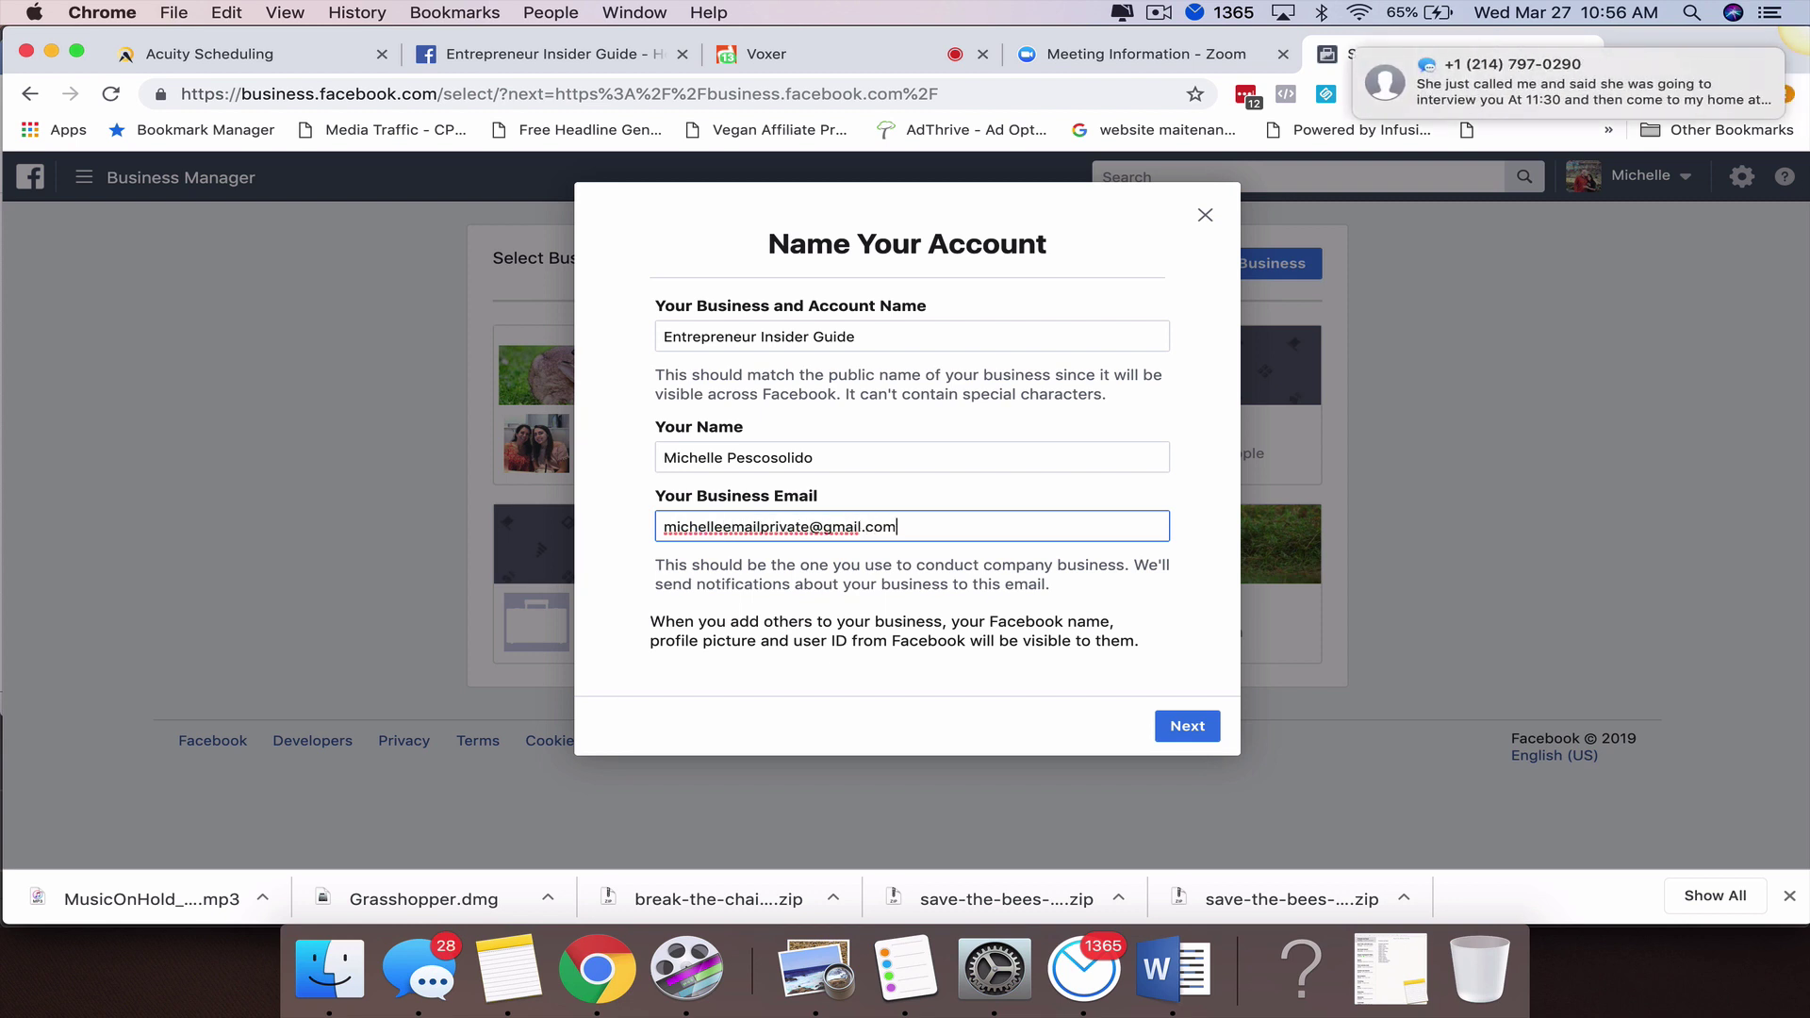
pyautogui.click(1190, 738)
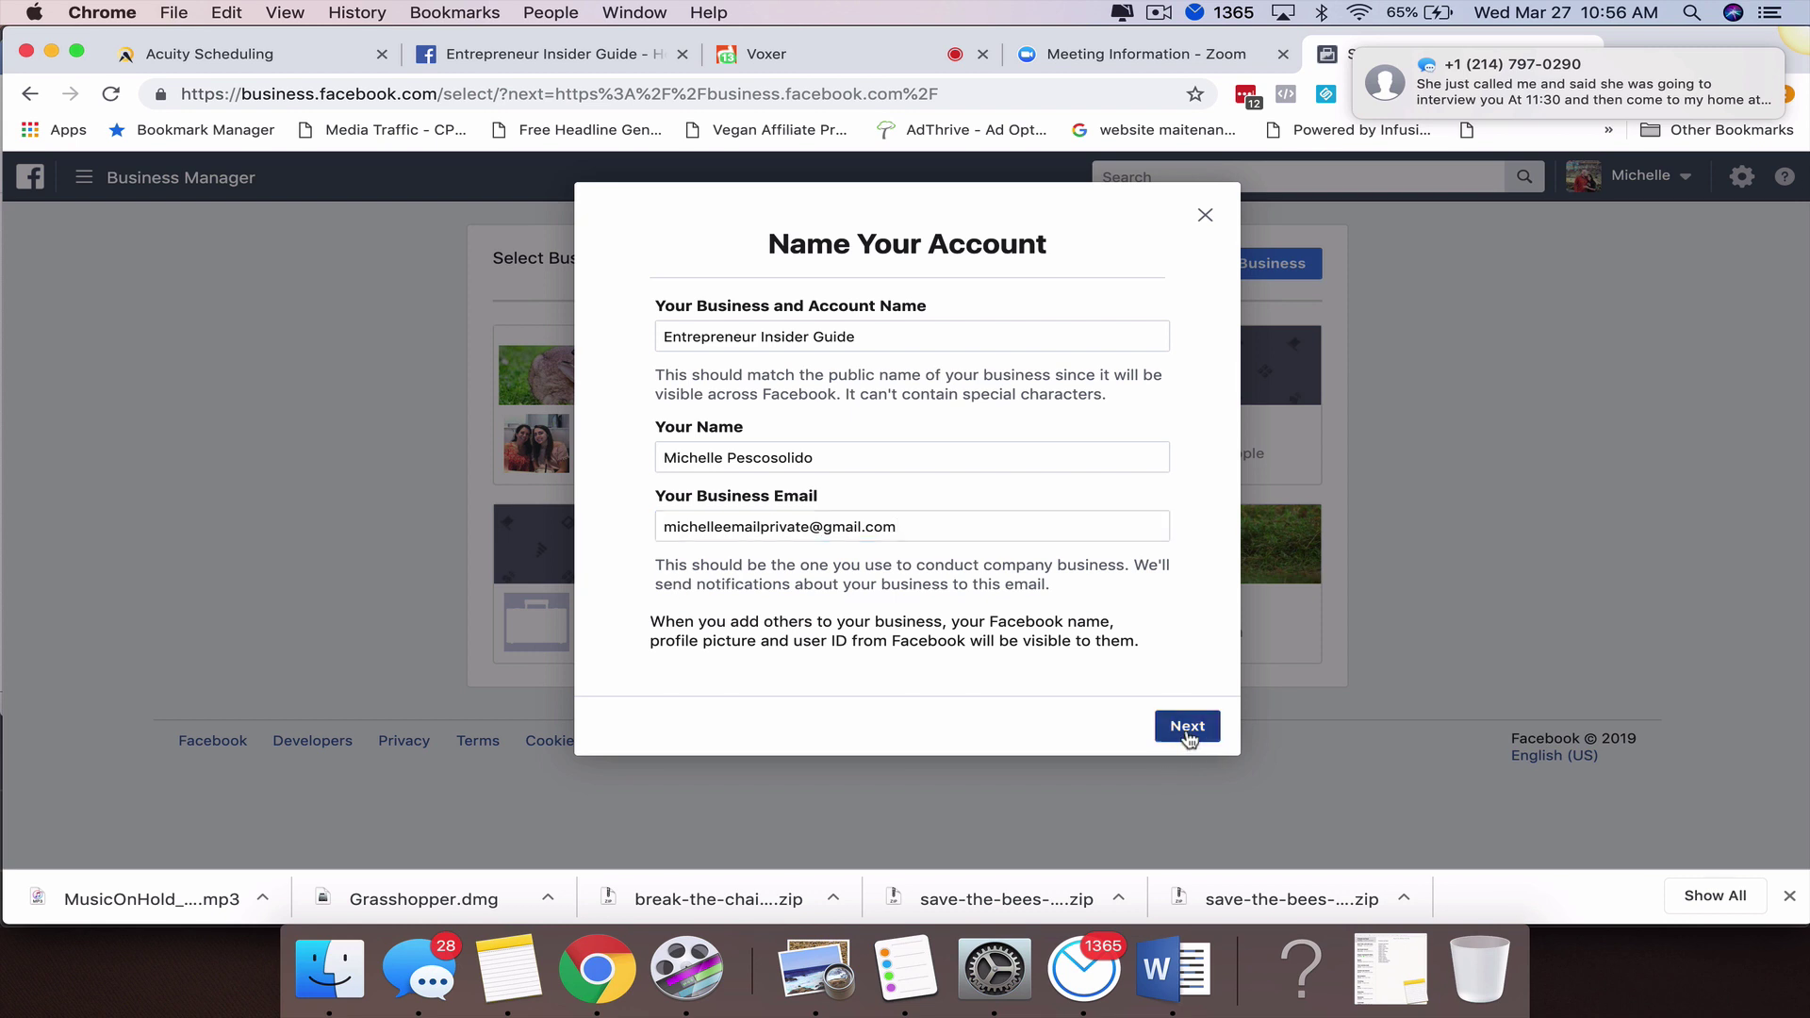
# Autofill the street address from the saved '5000' suggestion and set Address 2 to 150.
pyautogui.scroll(-1, 812, 528)
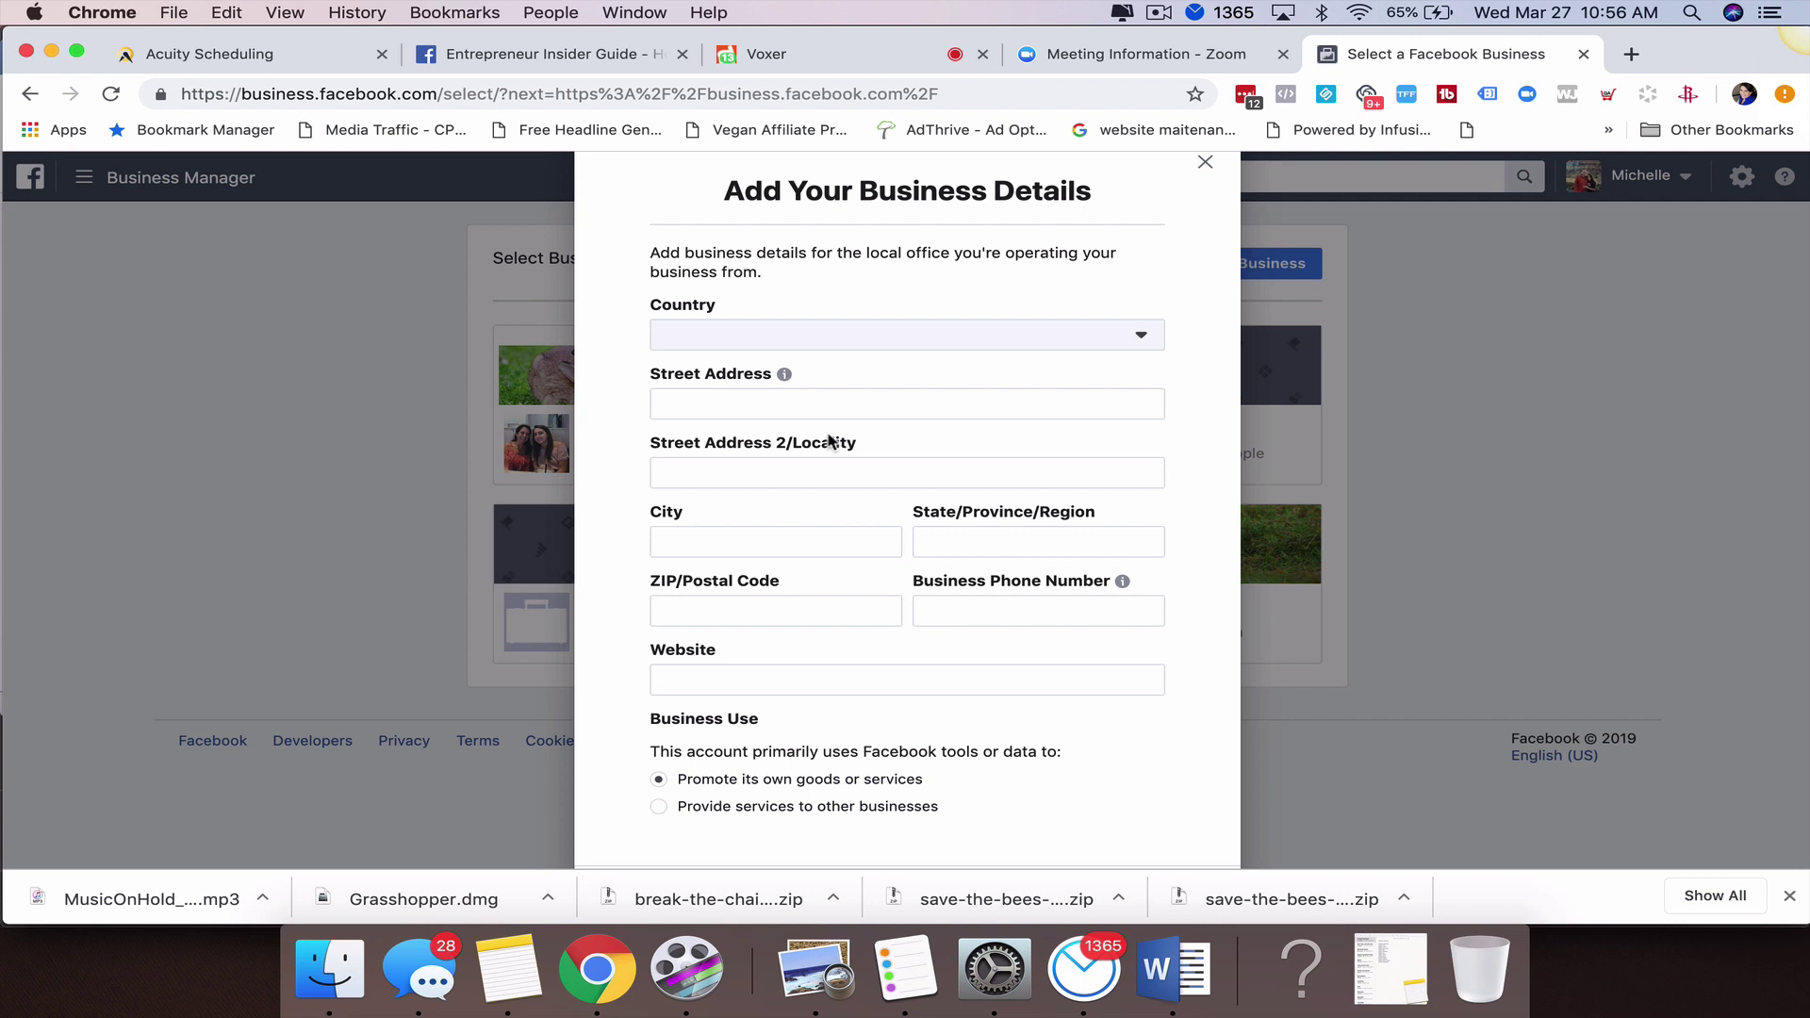
pyautogui.click(790, 397)
pyautogui.write('5000')
pyautogui.press('Down')
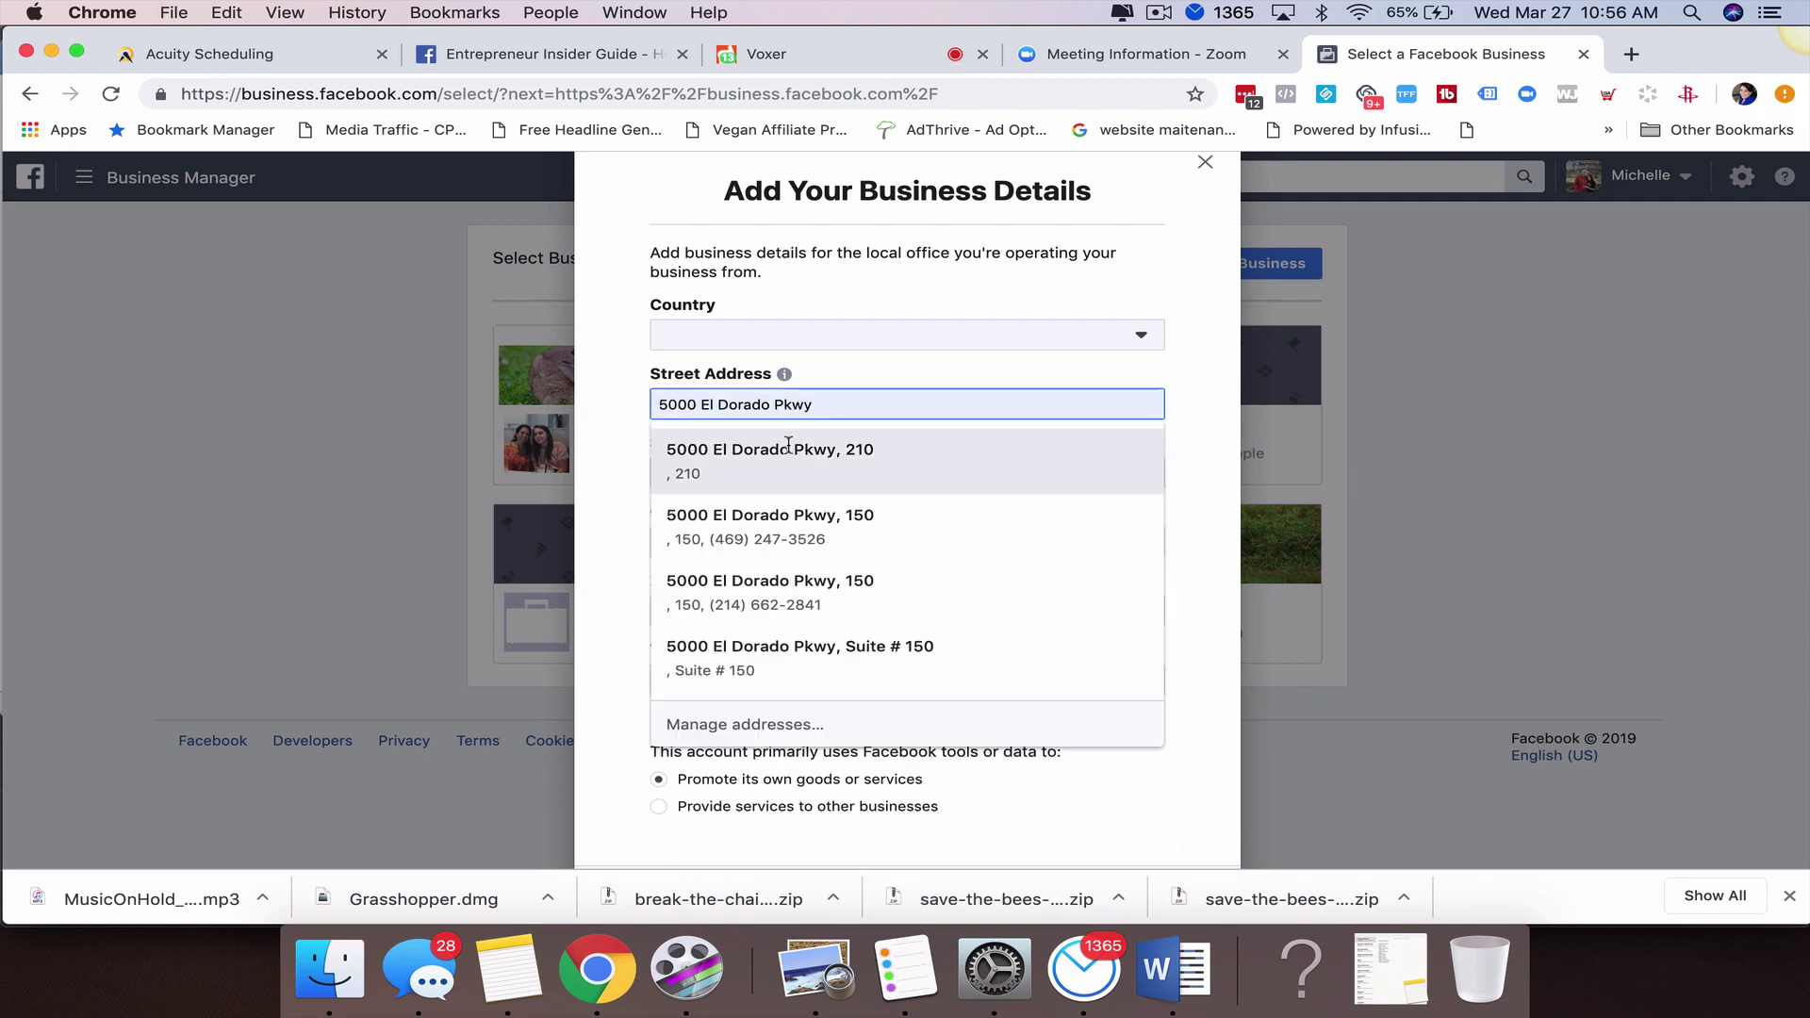
pyautogui.press('Return')
pyautogui.press('Tab')
pyautogui.write('150')
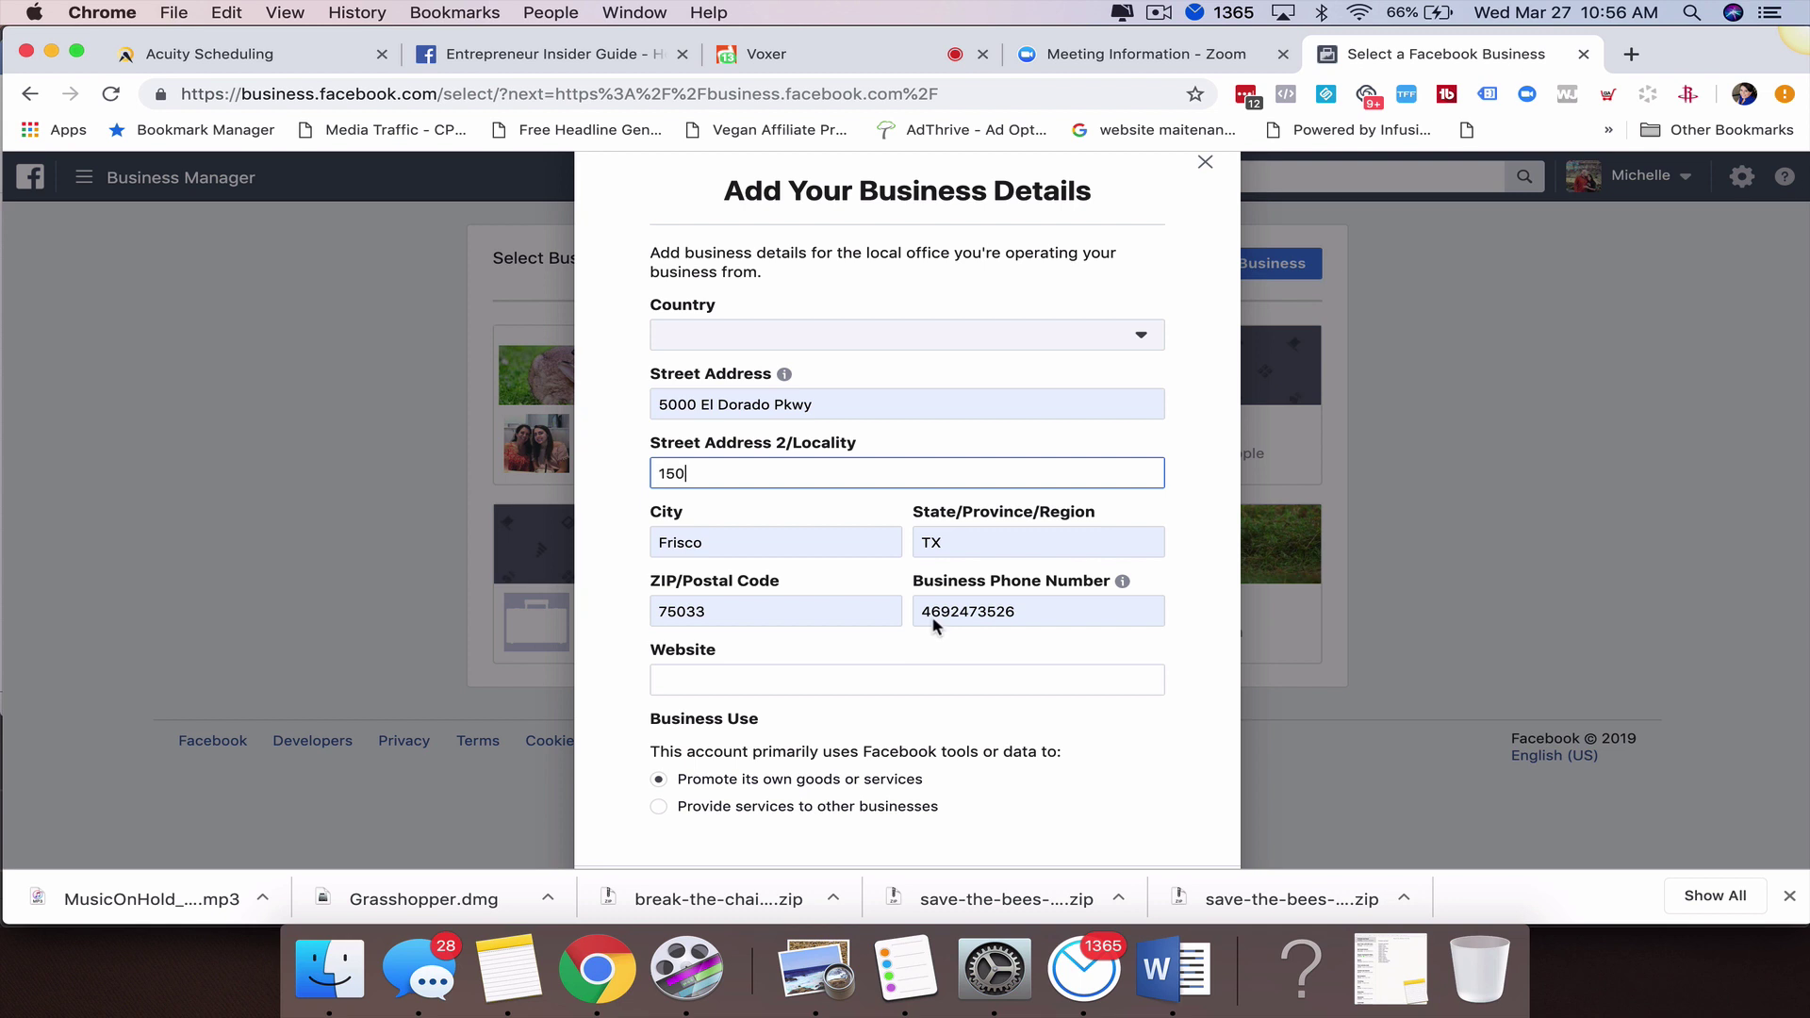
# Replace the prefilled phone number with the correct business phone and submit the details.
pyautogui.doubleClick(938, 612)
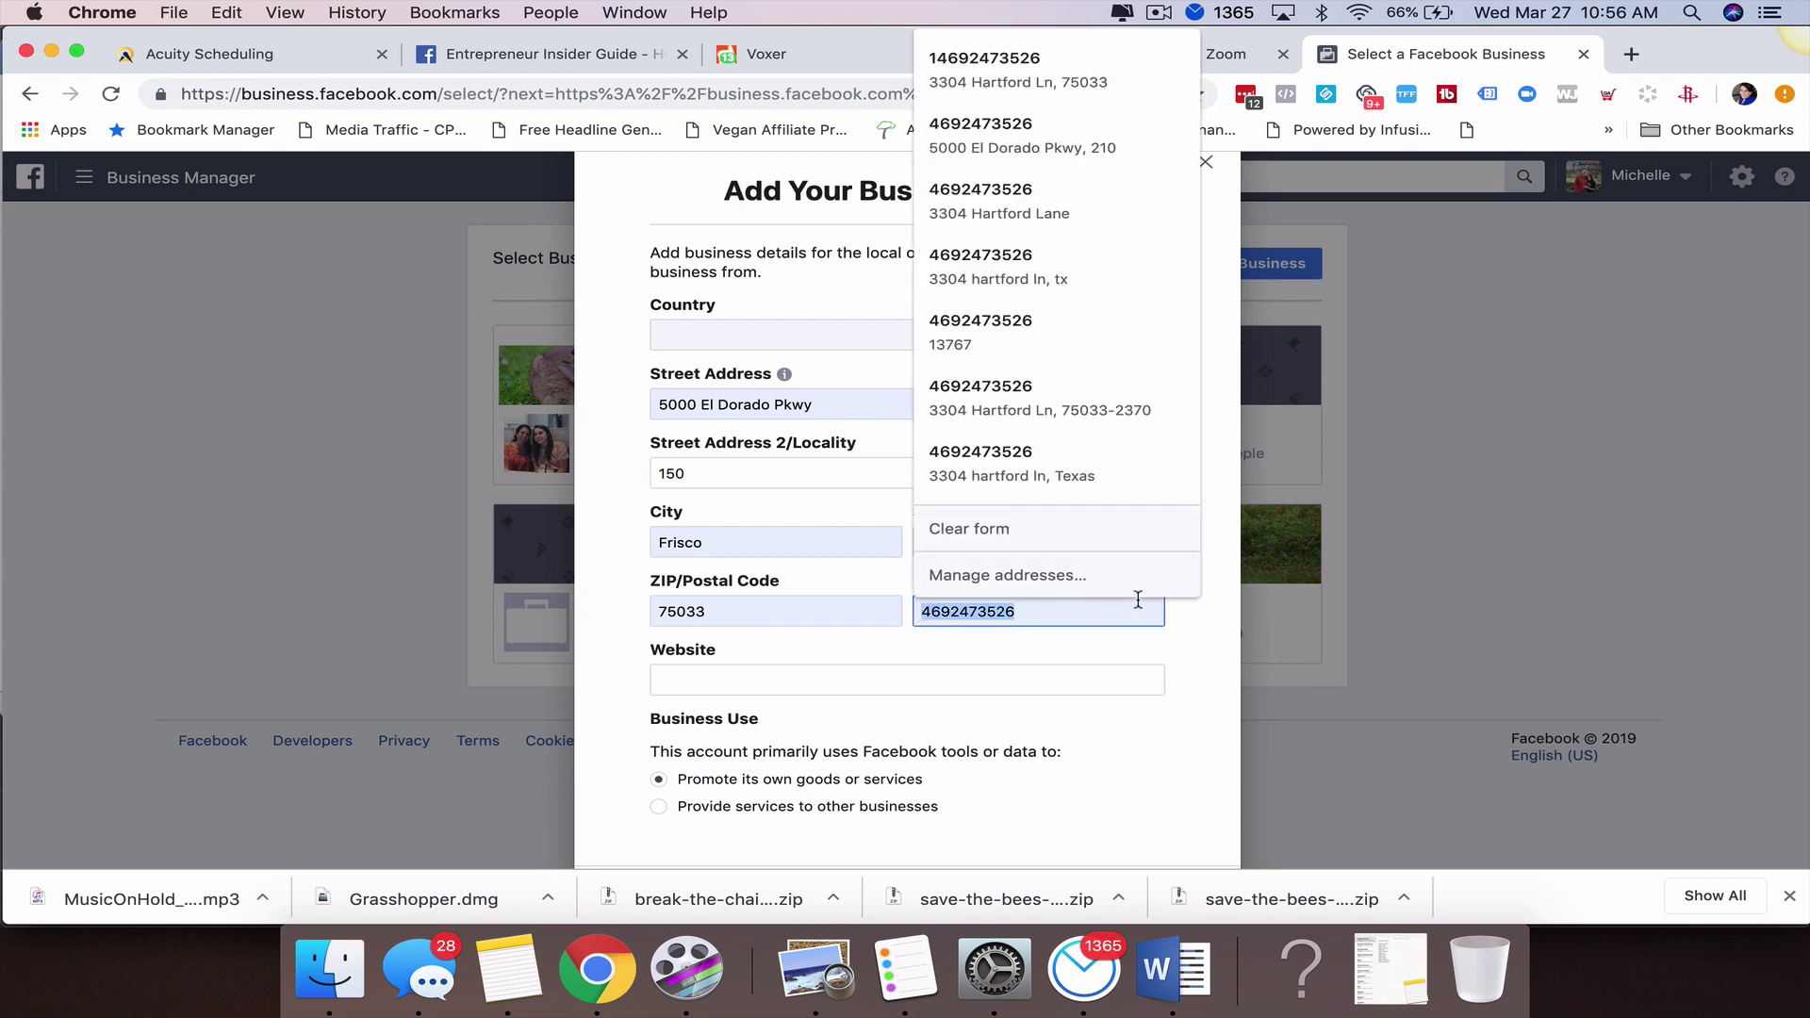
pyautogui.press('BackSpace')
pyautogui.scroll(-1, 999, 627)
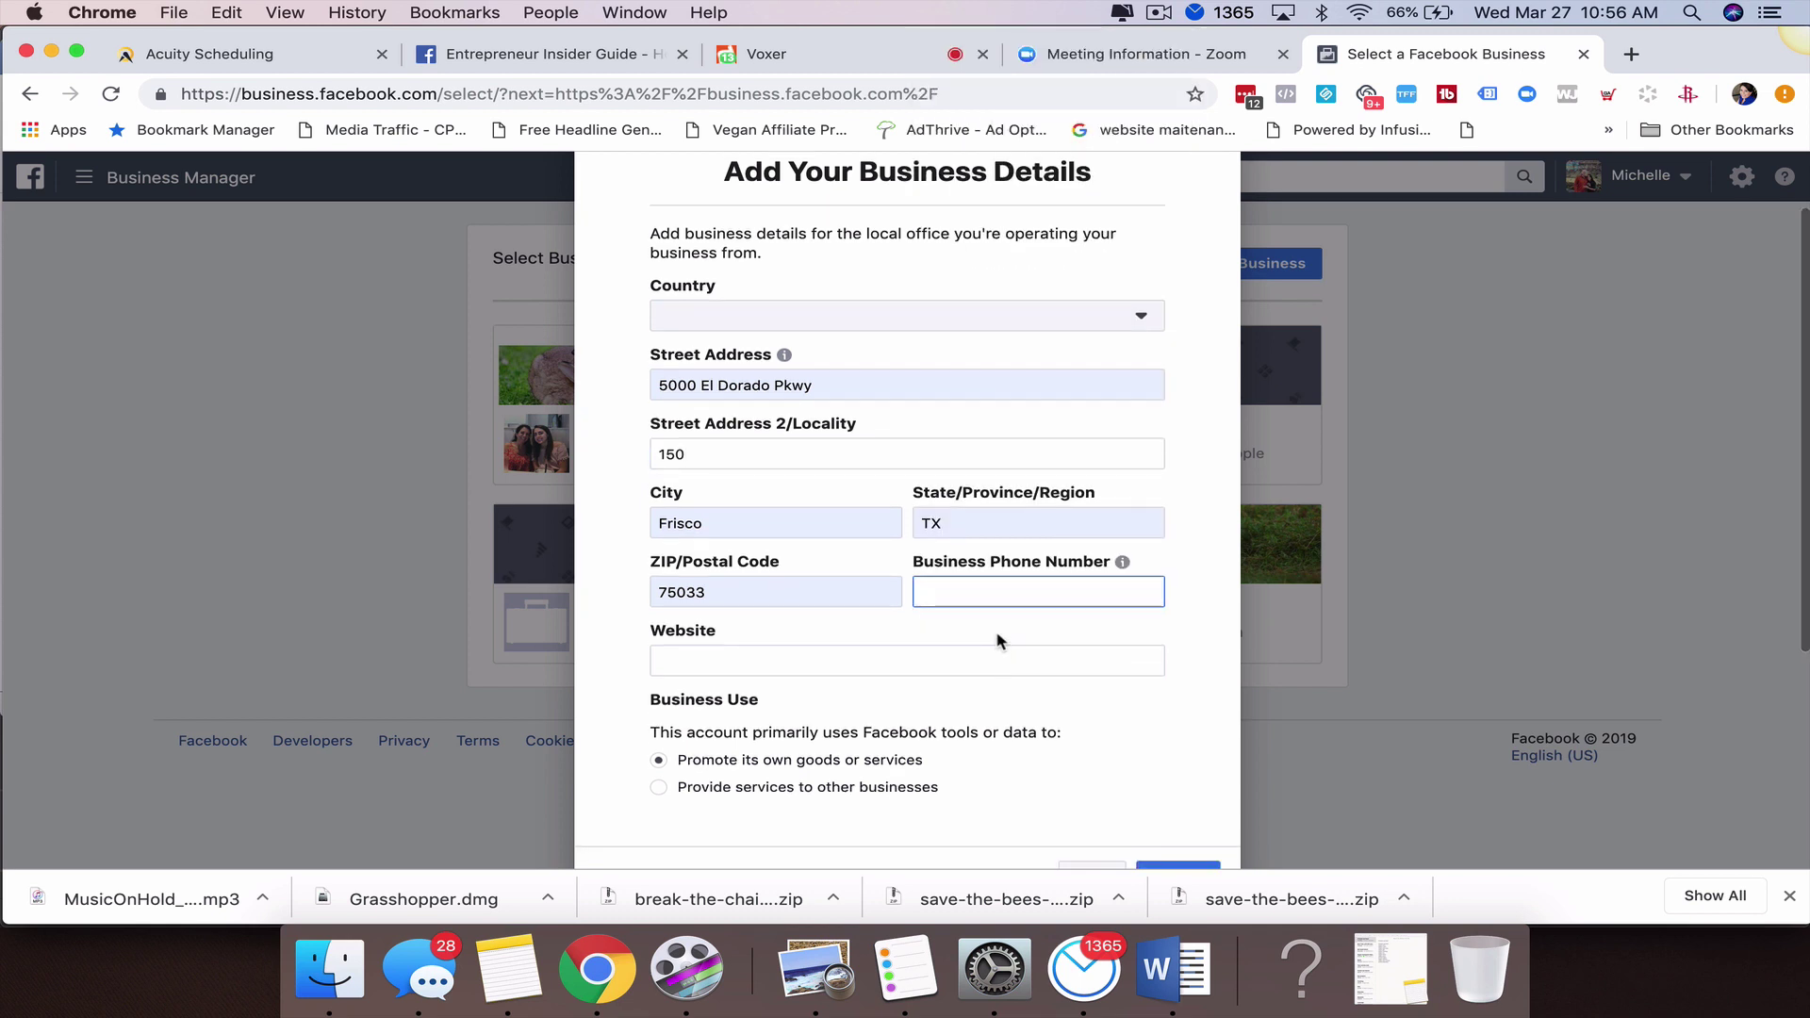
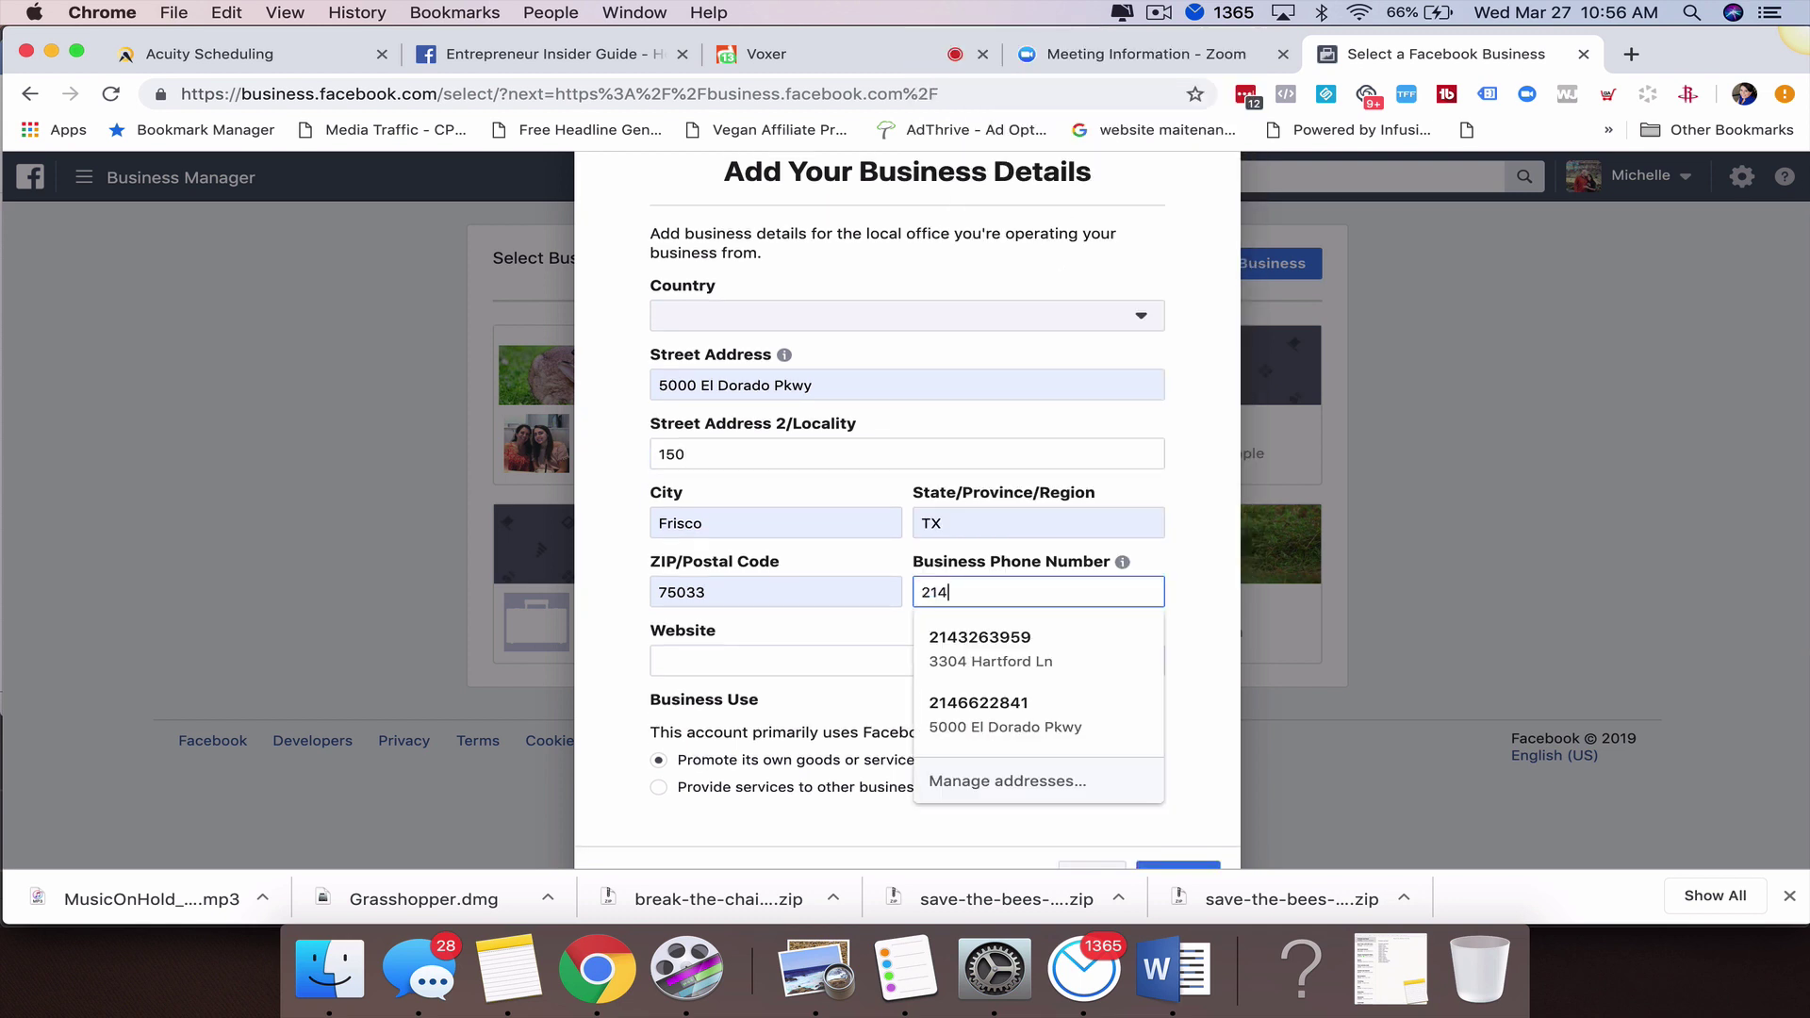
pyautogui.click(853, 626)
pyautogui.scroll(-3, 1001, 714)
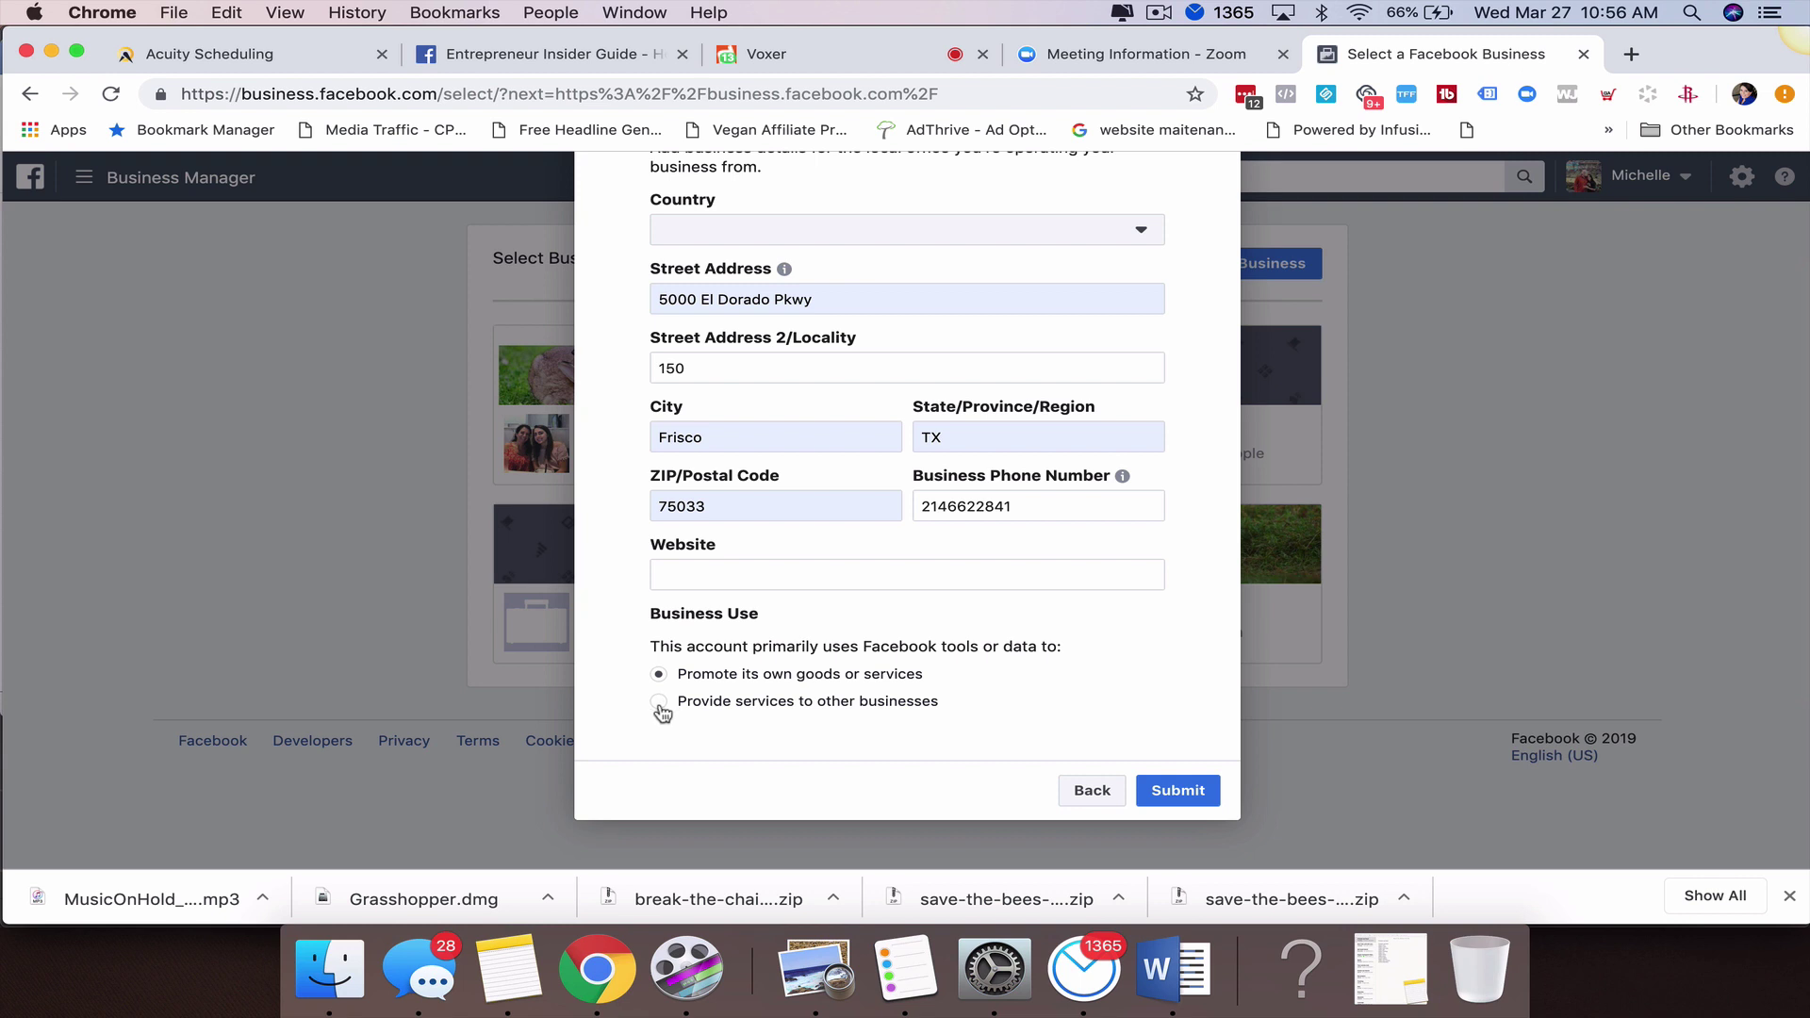
pyautogui.click(1179, 792)
# Set the Country to United States by searching 'united' in the country list.
pyautogui.click(976, 232)
pyautogui.scroll(-20, 813, 489)
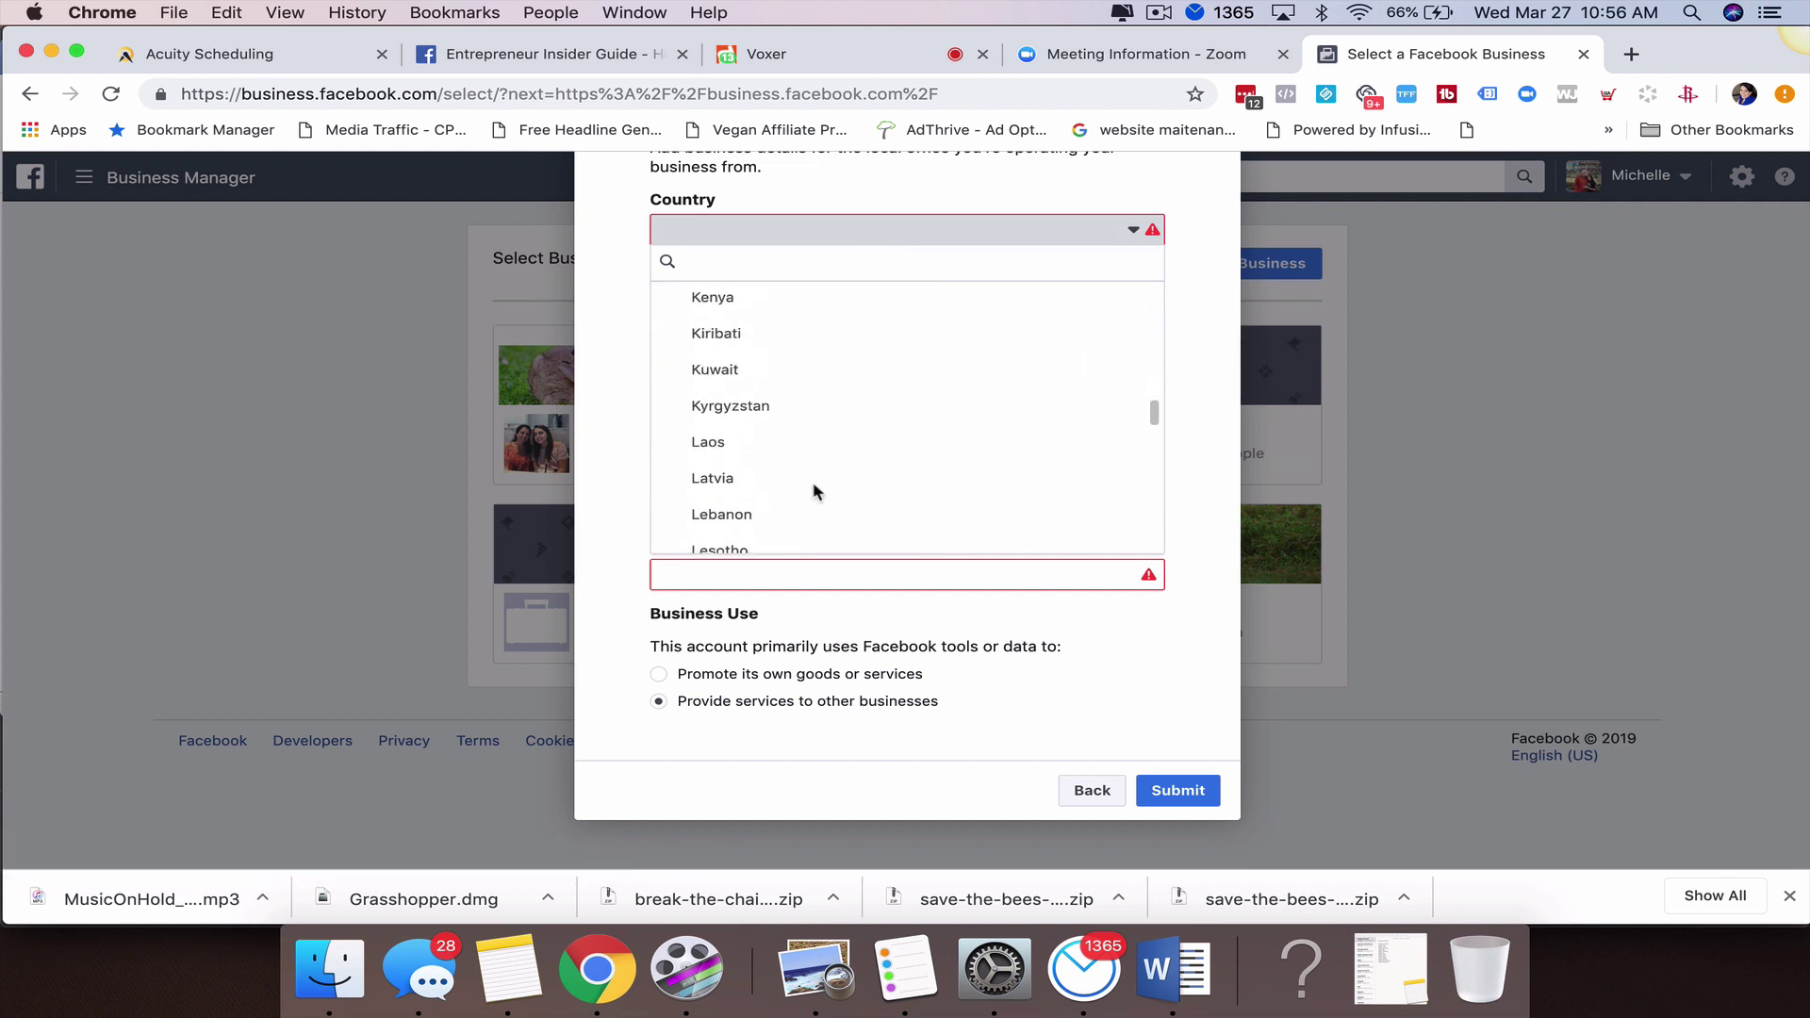
pyautogui.scroll(-15, 813, 489)
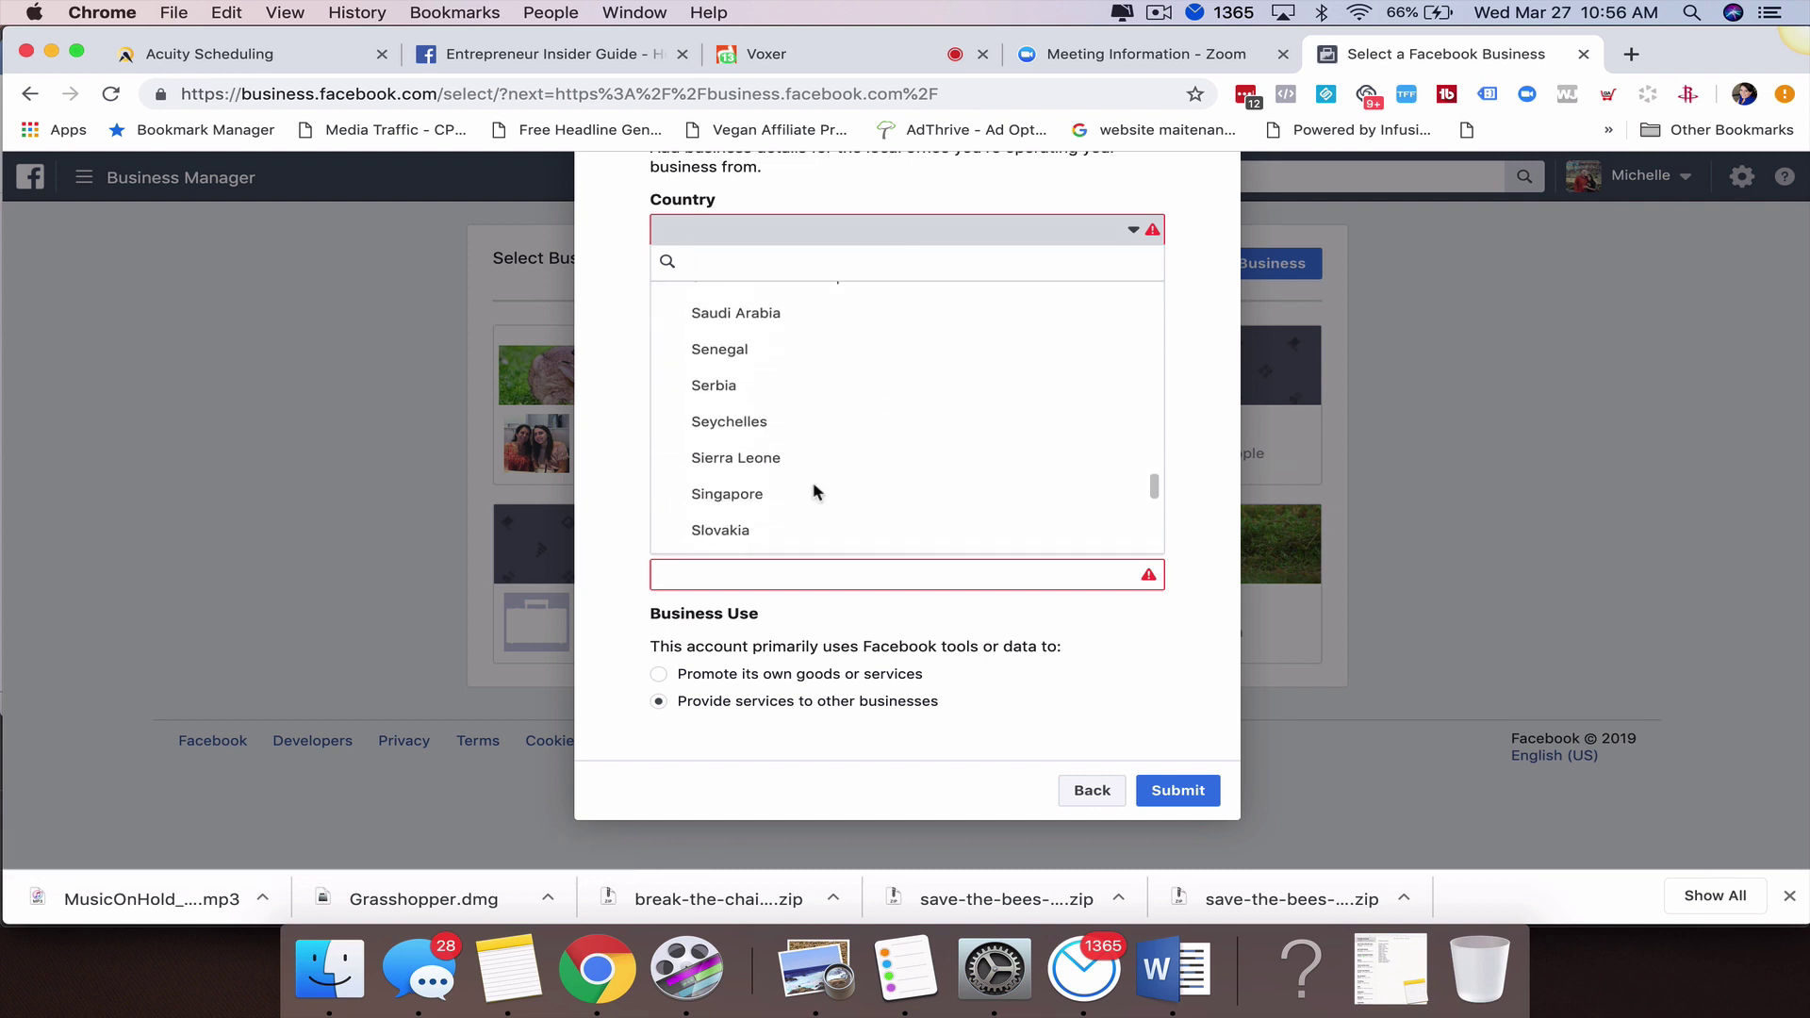
pyautogui.scroll(-8, 816, 491)
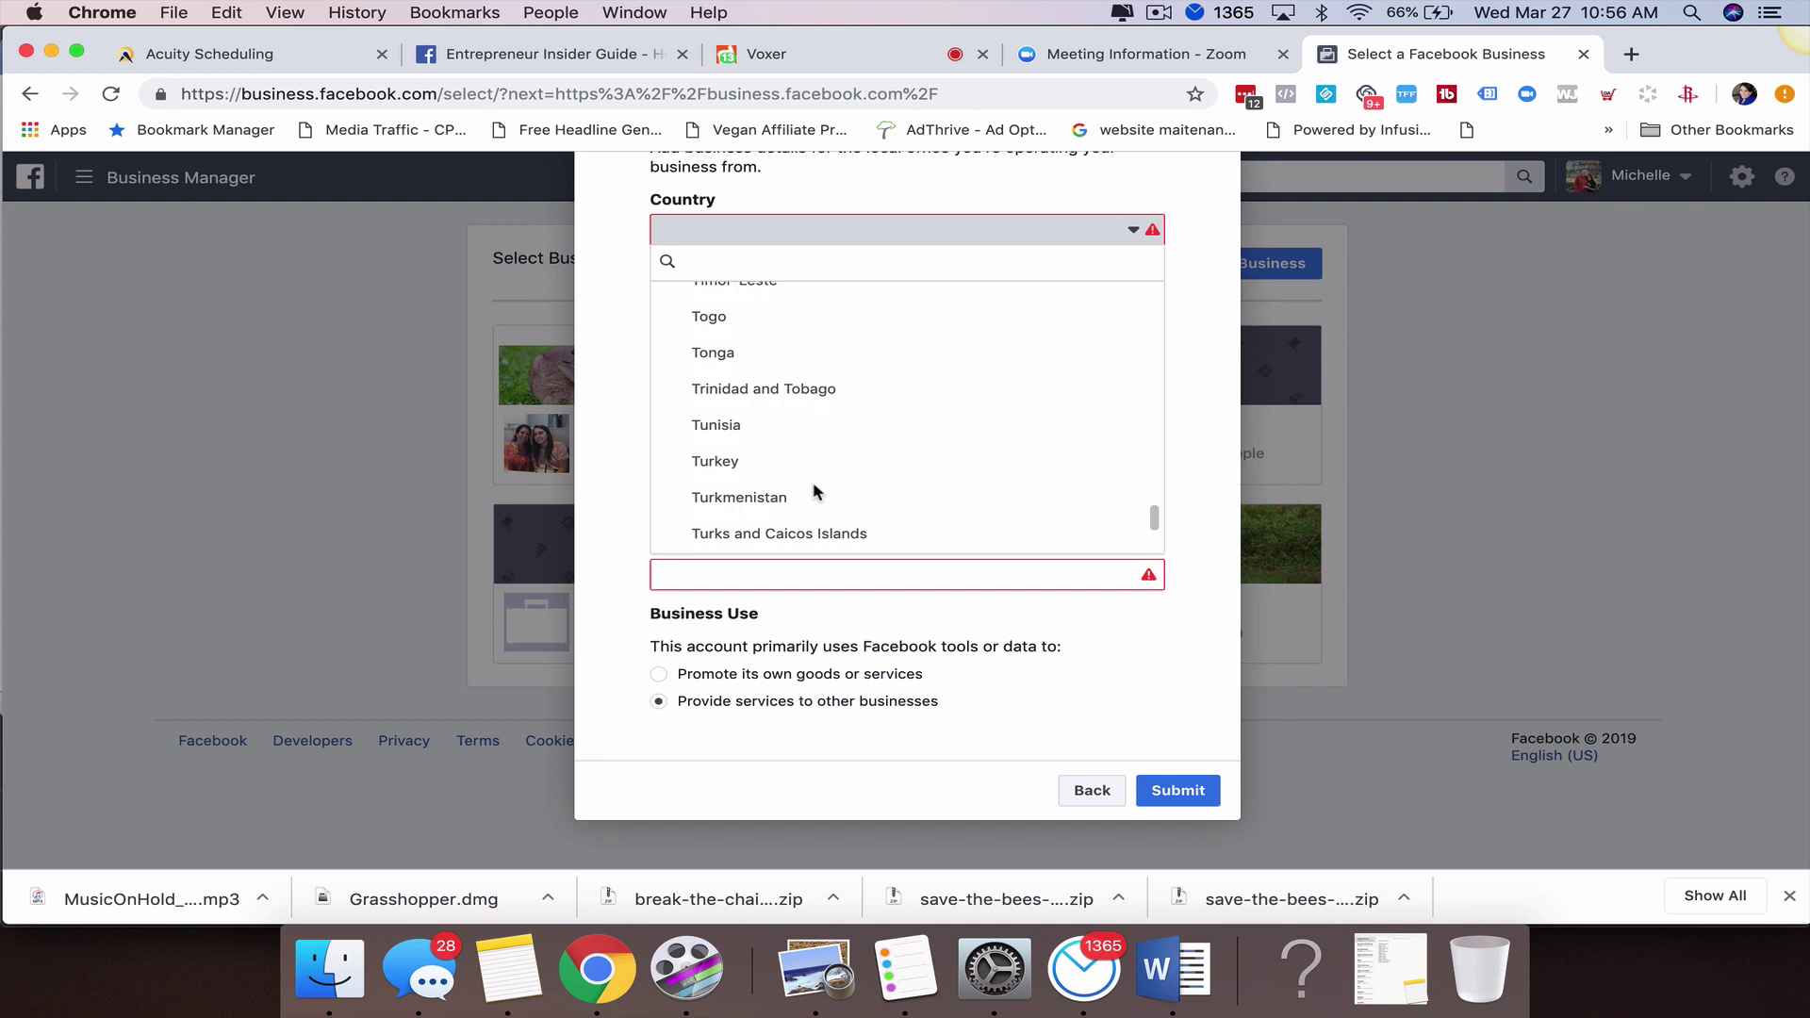
pyautogui.scroll(3, 817, 491)
pyautogui.scroll(3, 817, 491)
pyautogui.scroll(-4, 817, 492)
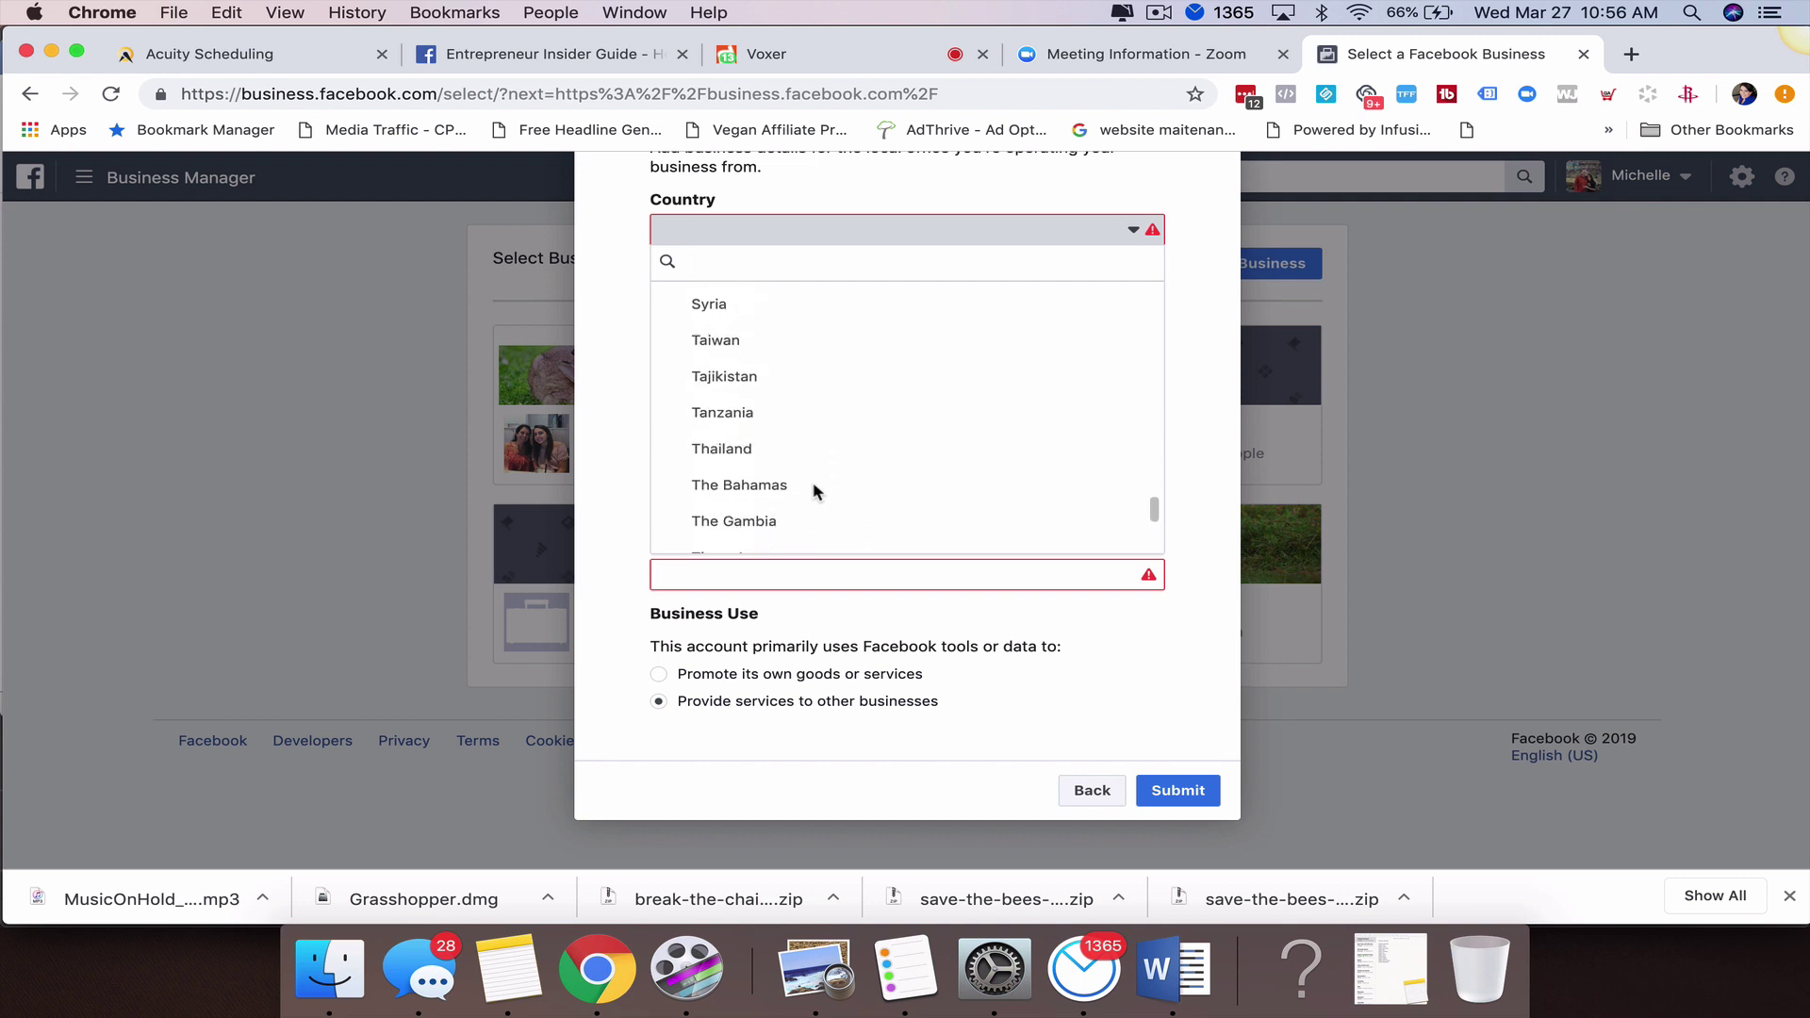
pyautogui.scroll(-2, 817, 491)
pyautogui.write('united')
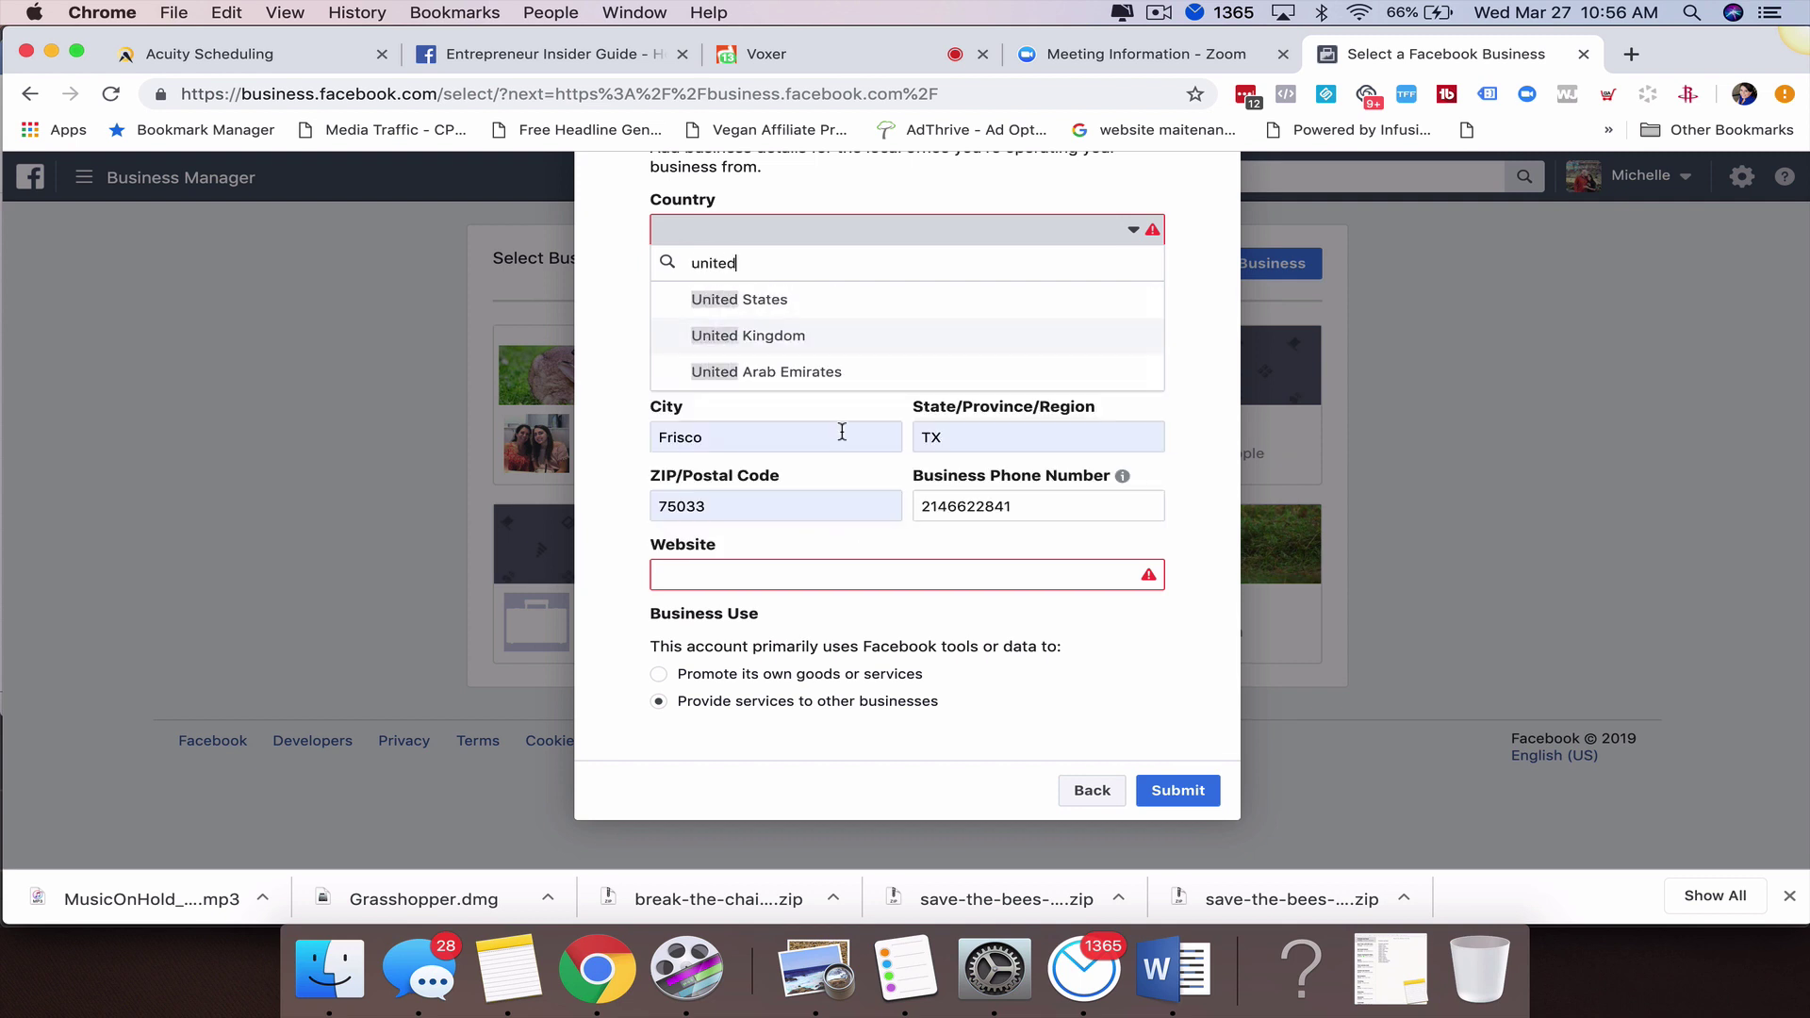
pyautogui.click(853, 295)
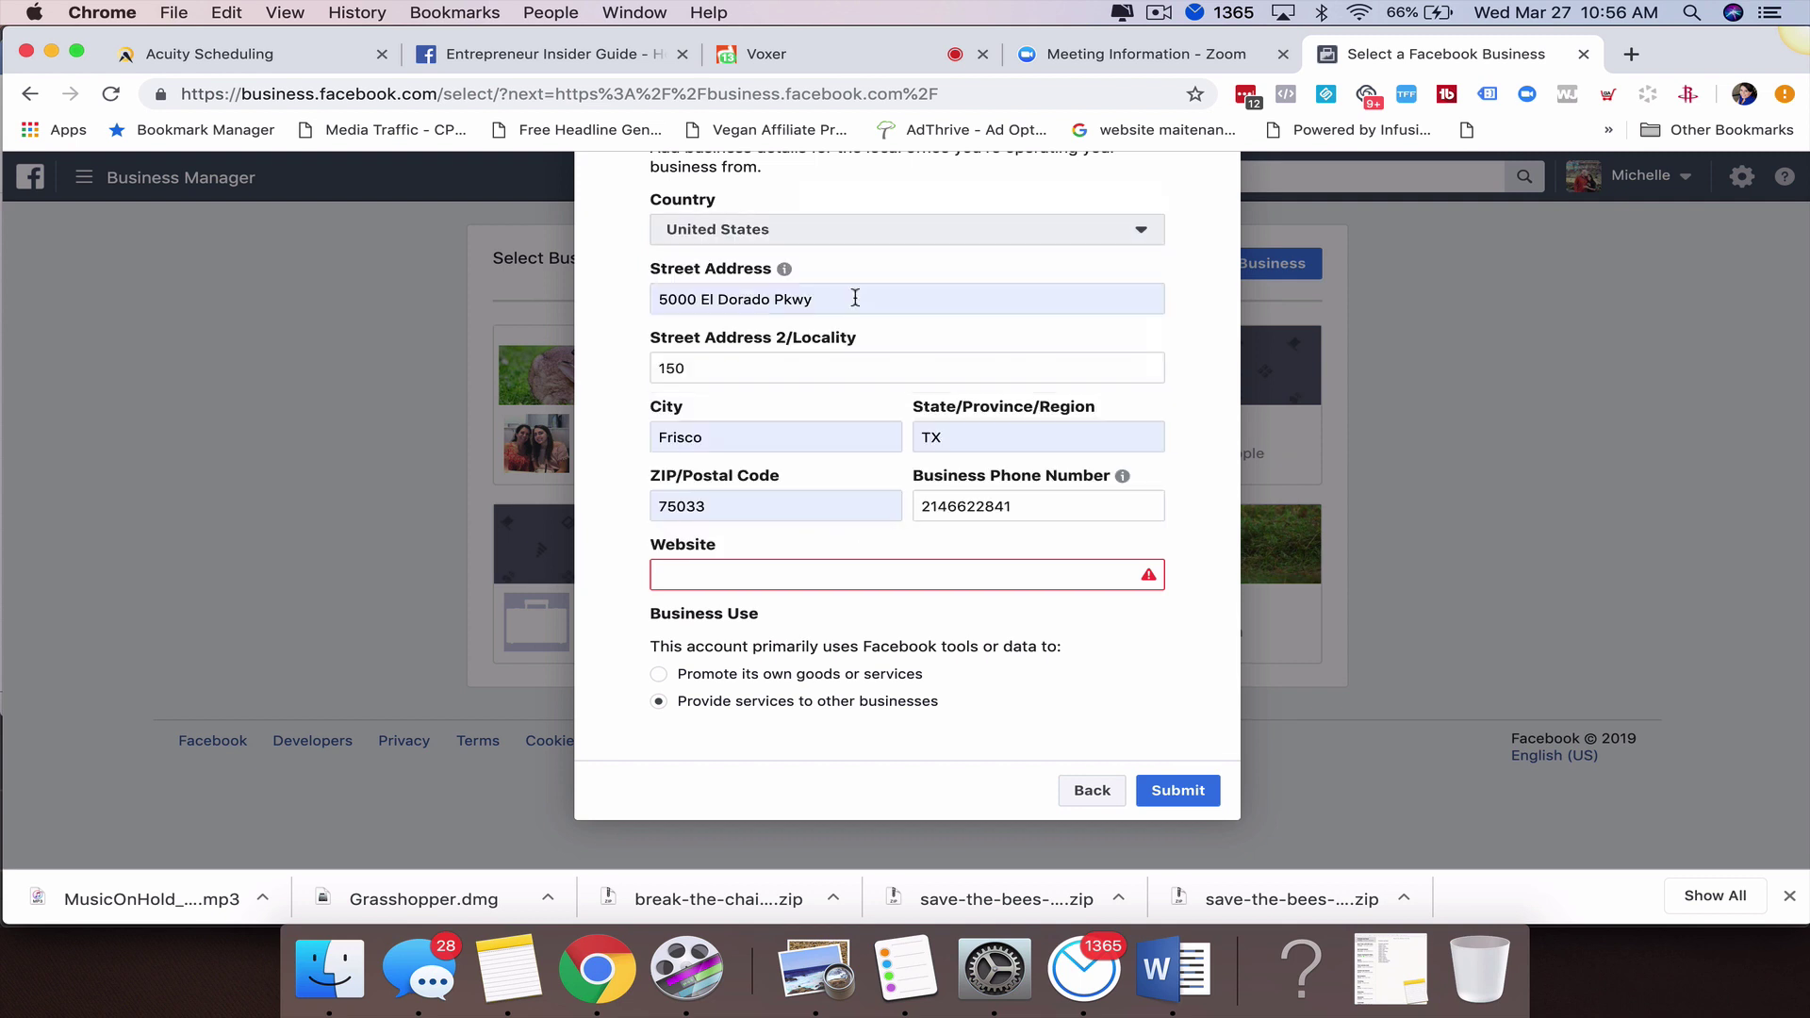
pyautogui.click(763, 572)
pyautogui.write('http')
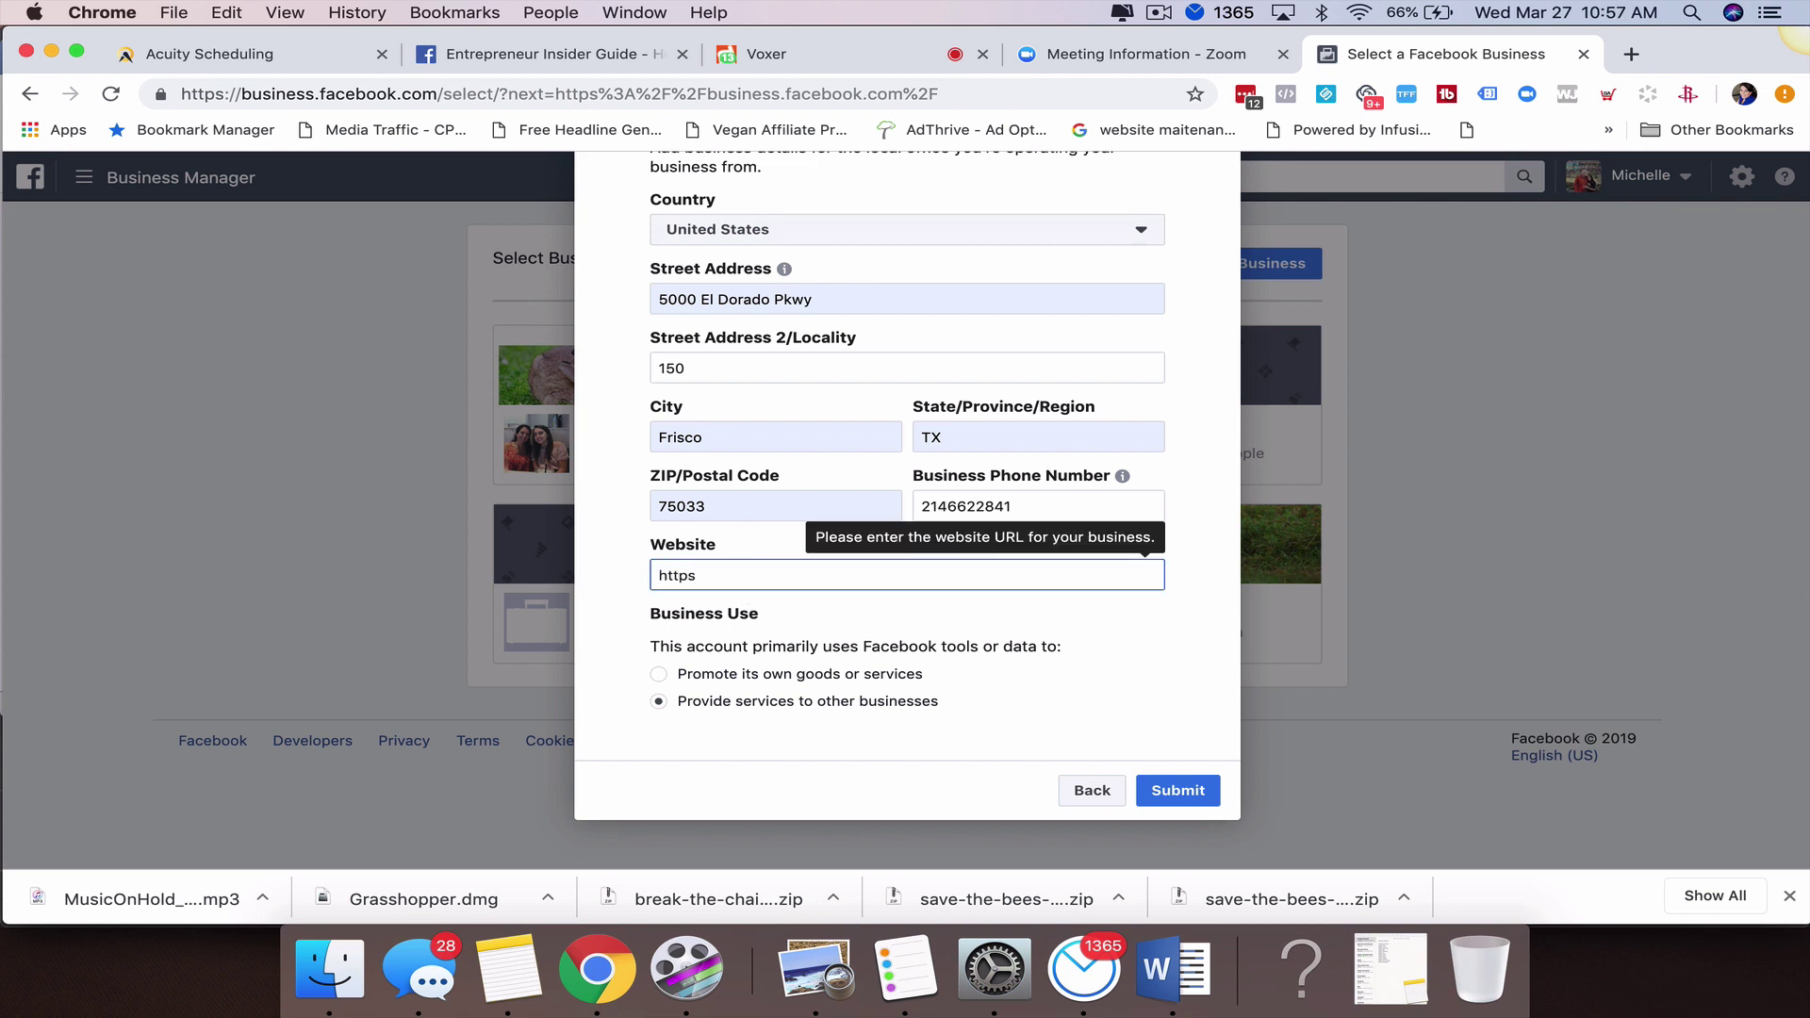
pyautogui.write('s://entrepreneurinsiderguide')
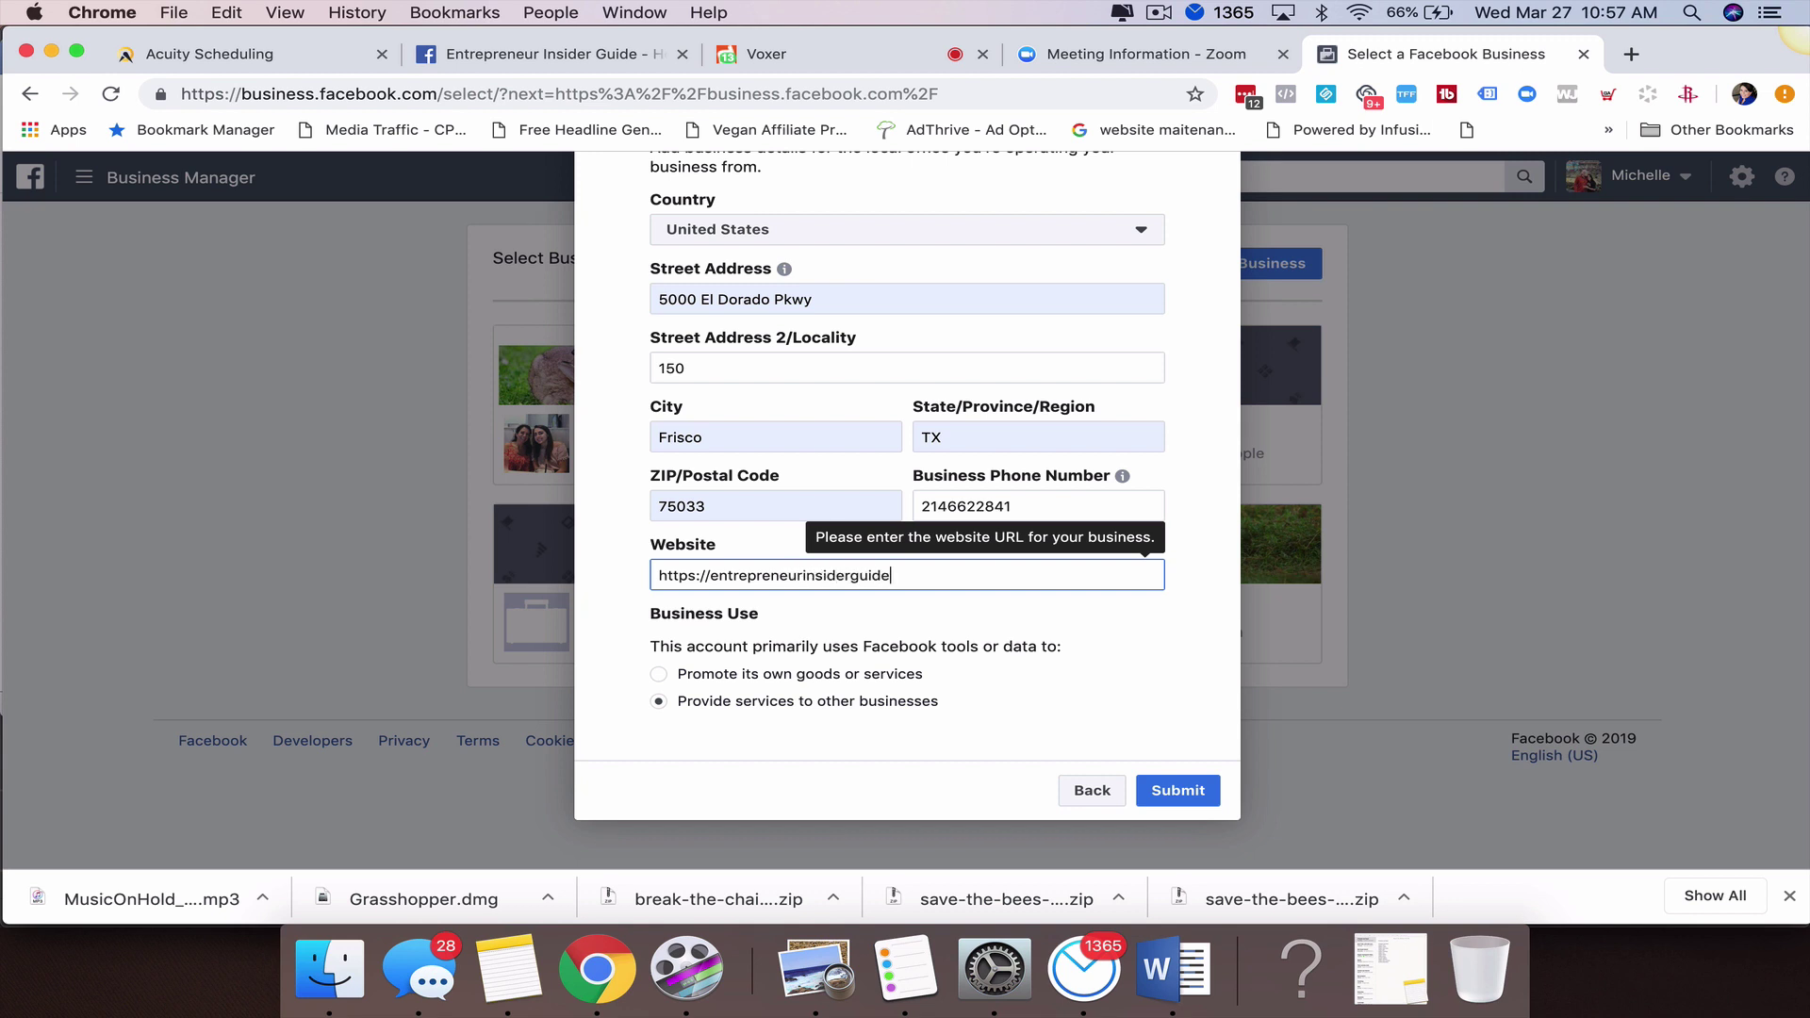
pyautogui.write('com,cim')
pyautogui.click(1005, 717)
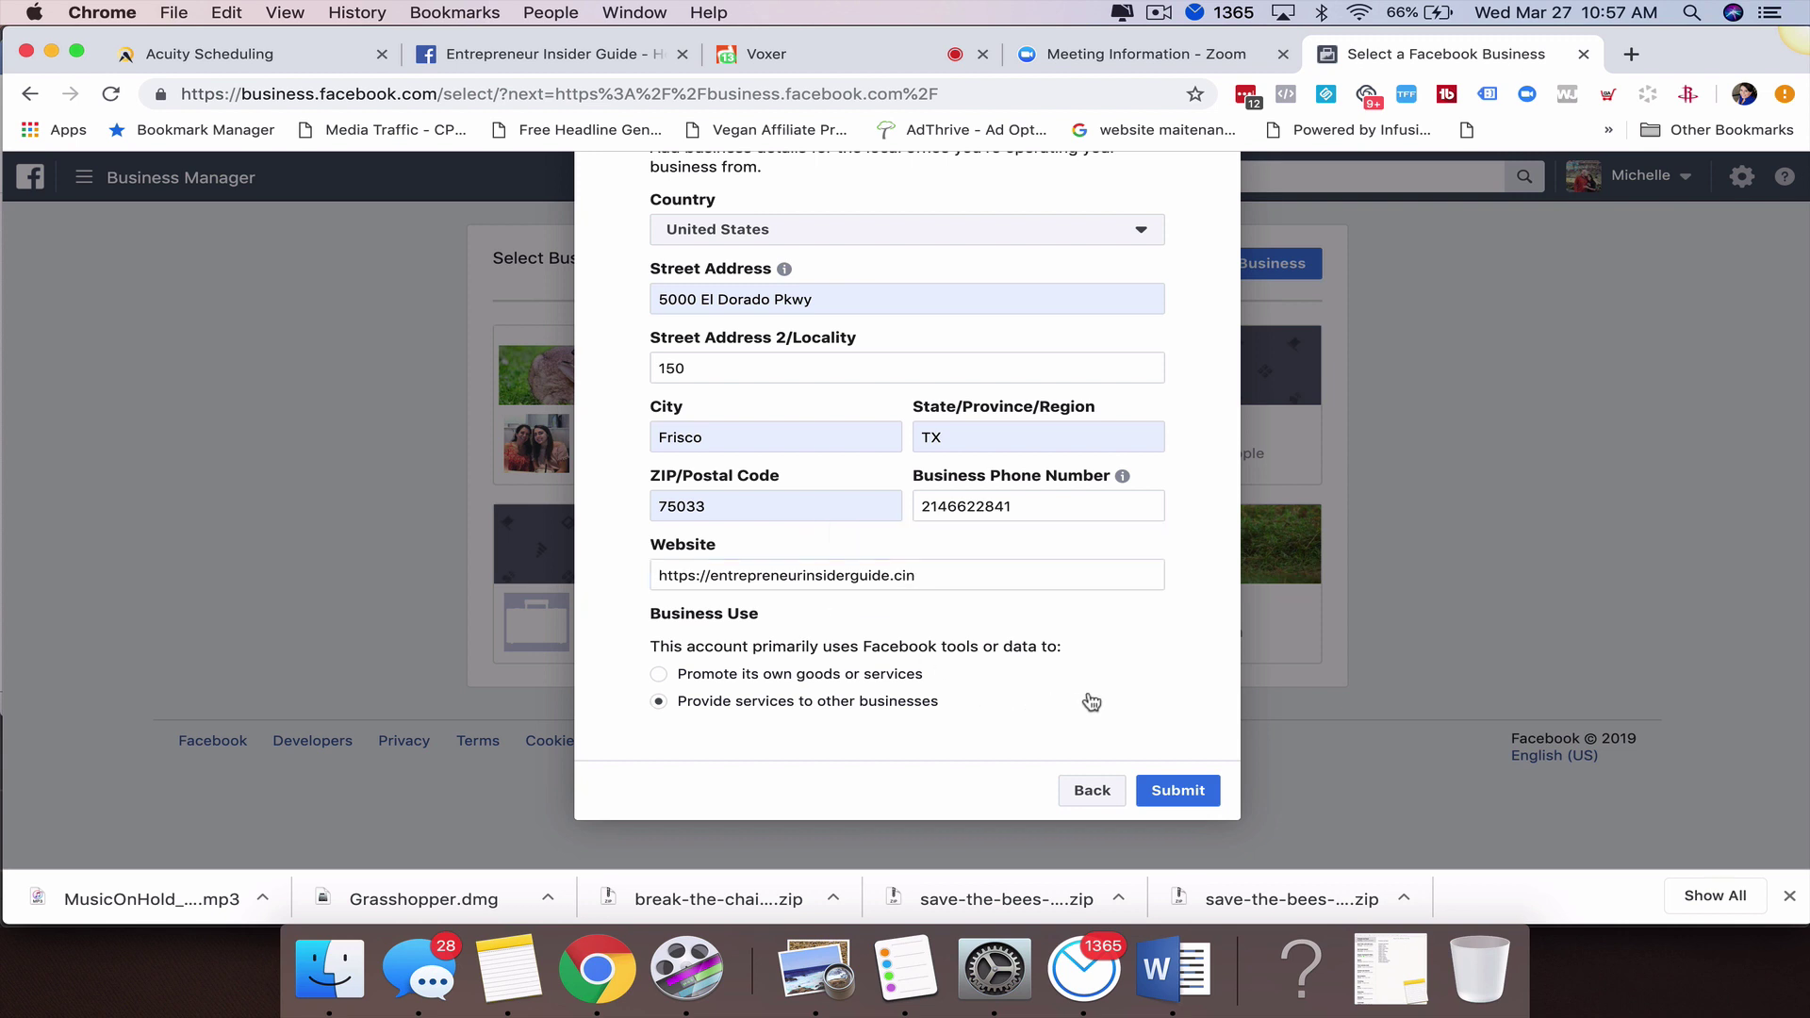
pyautogui.click(964, 577)
pyautogui.press('BackSpace')
pyautogui.press('BackSpace')
pyautogui.write('om')
pyautogui.click(1143, 788)
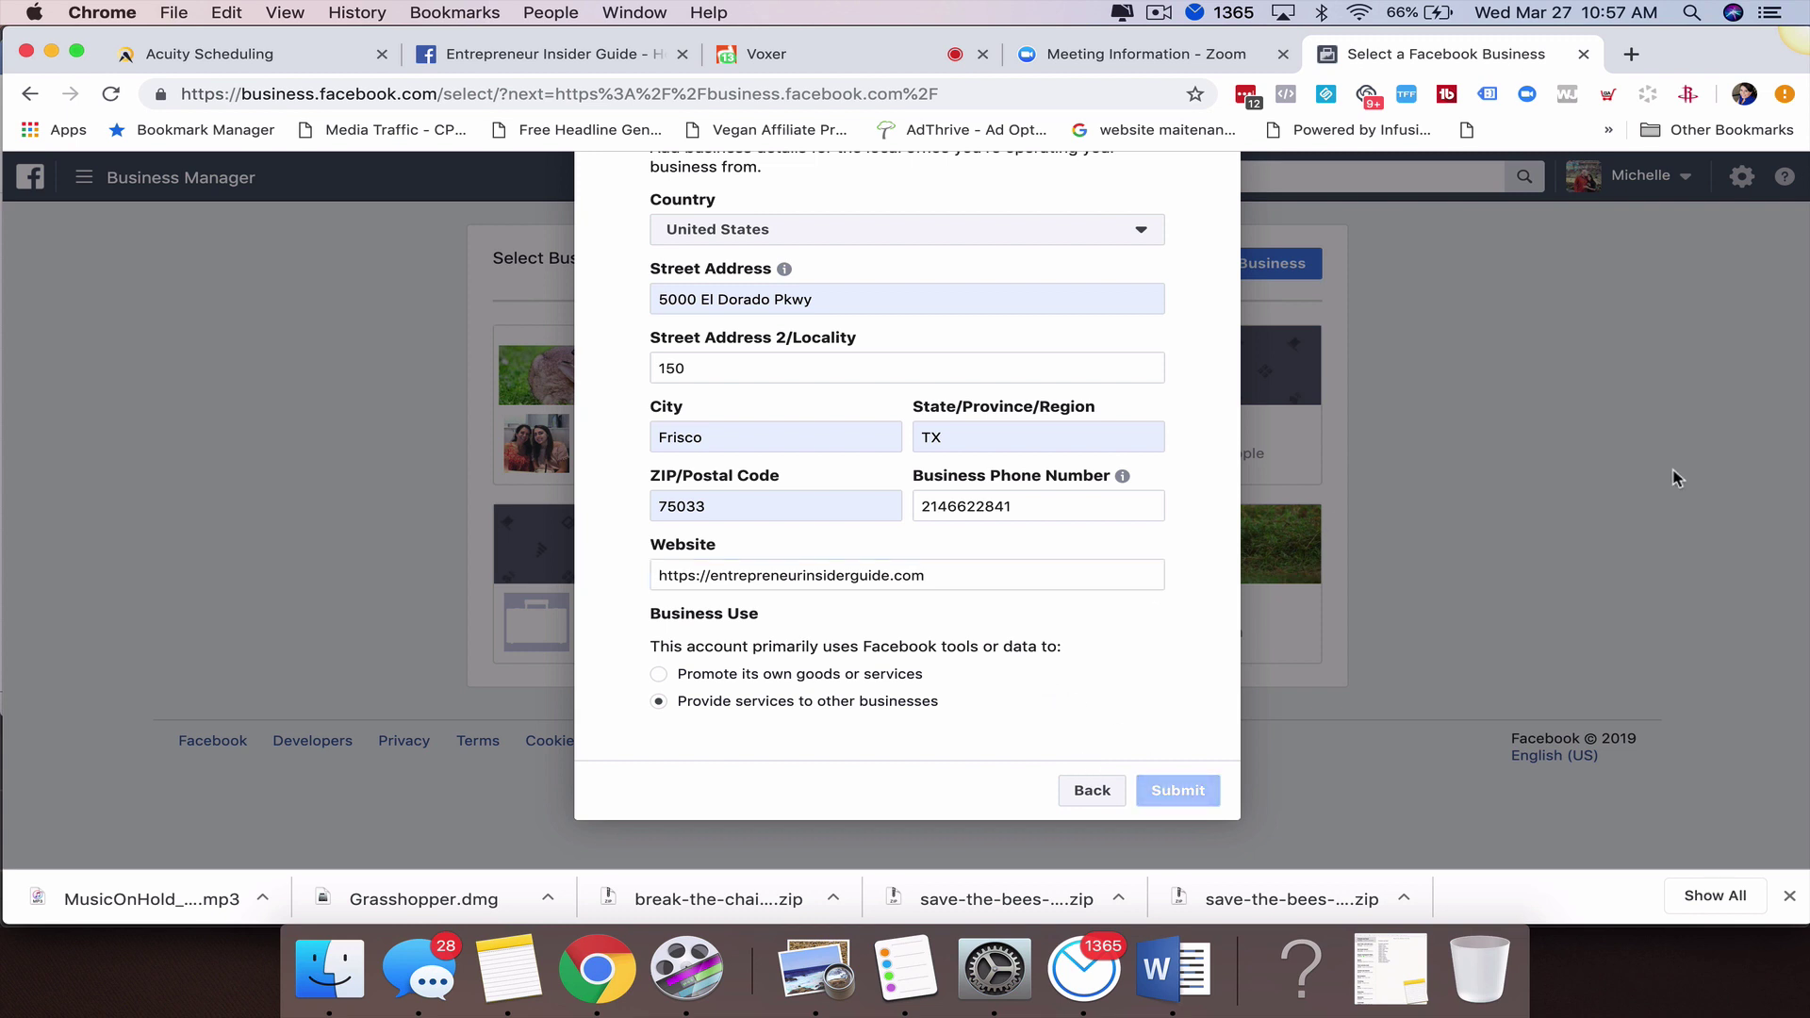
pyautogui.scroll(3, 1467, 492)
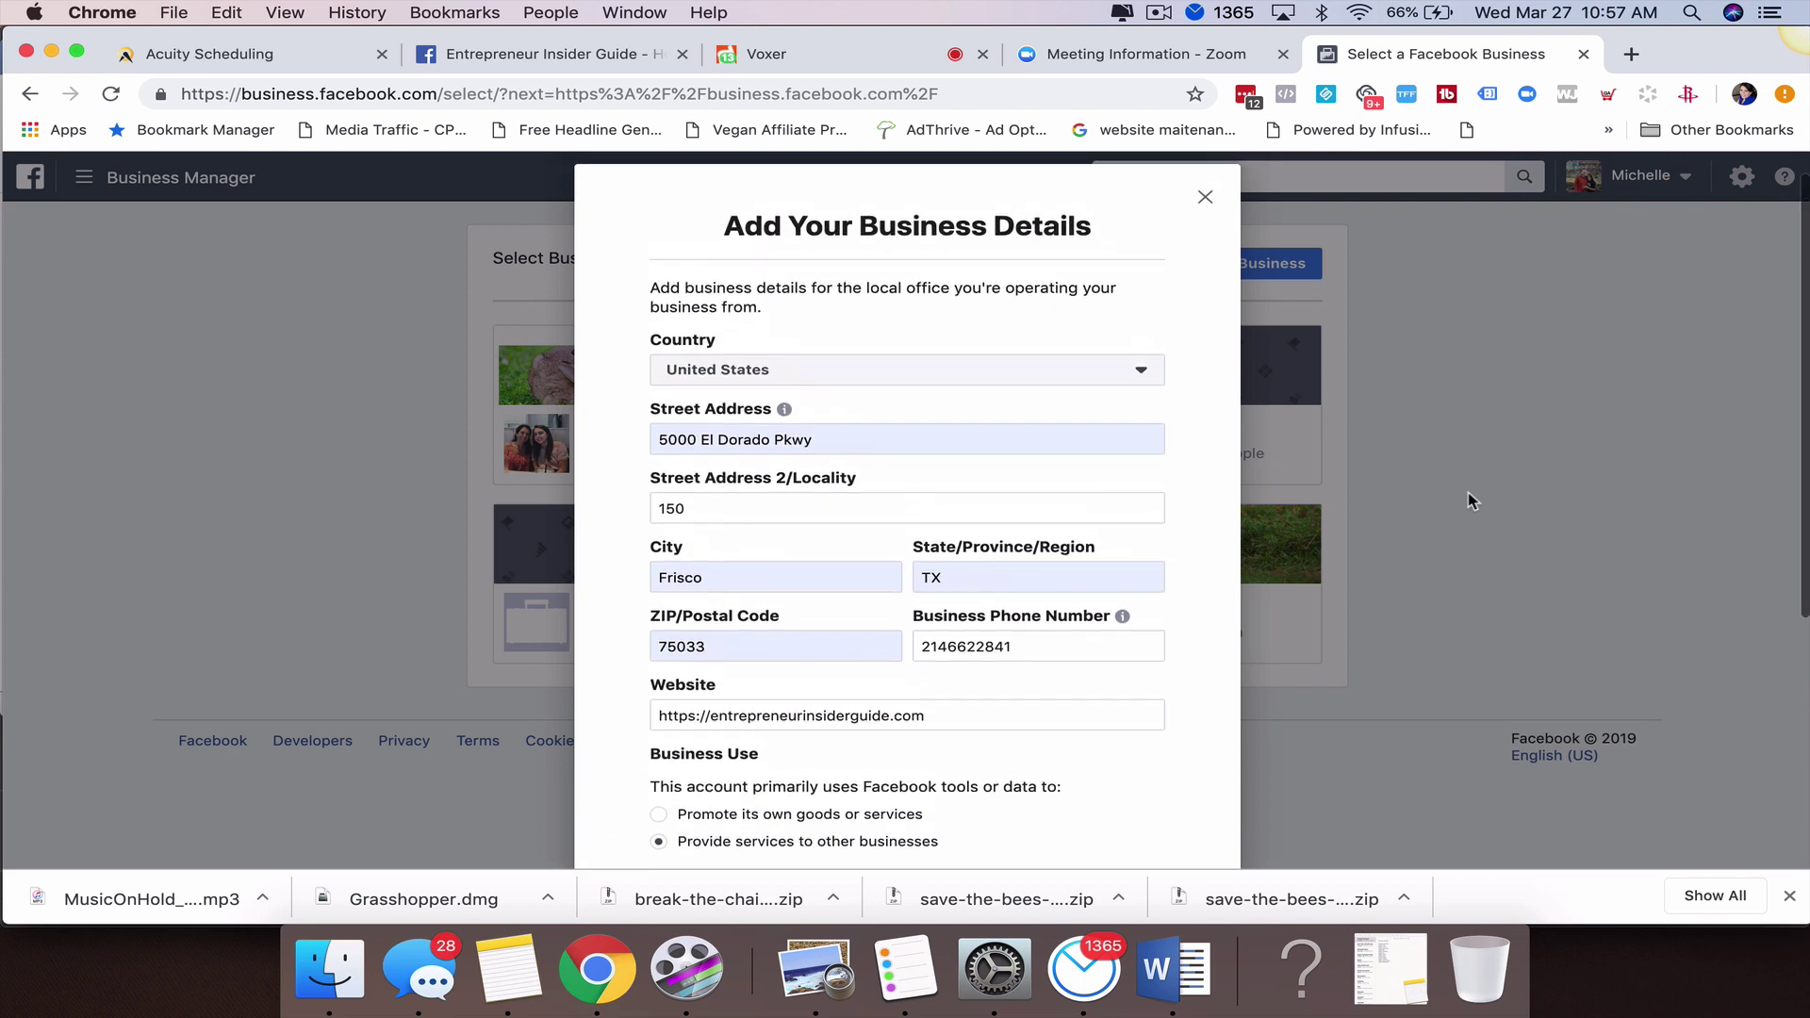